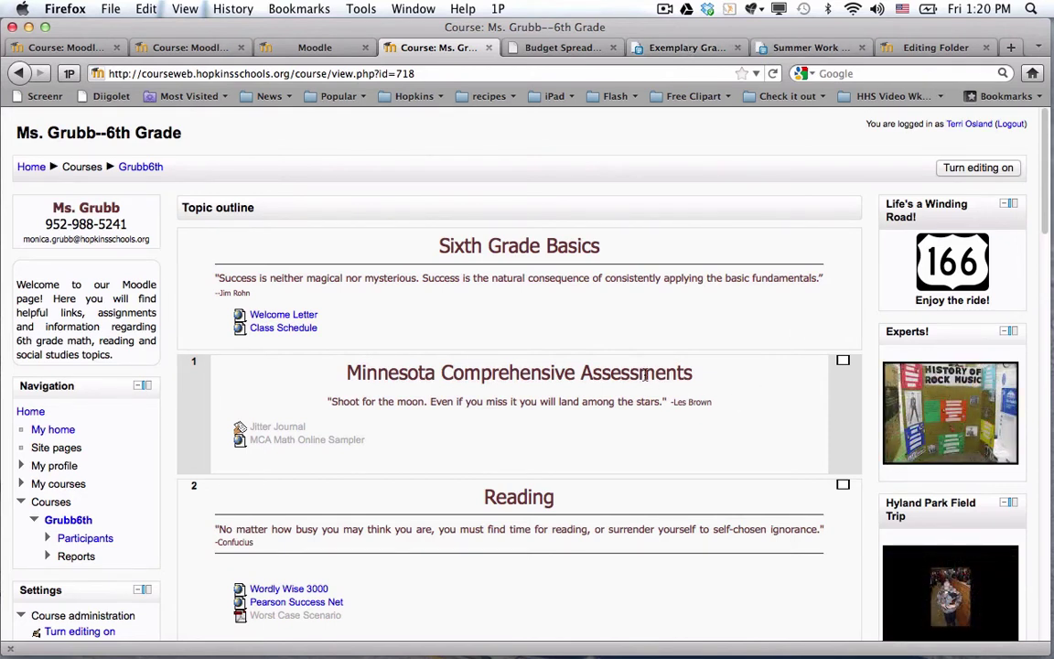
Step: Look over the 6th grade course page down to its embedded Google Calendar and advance the calendar one period
{"action": "mouse_move", "coordinate": [892, 414]}
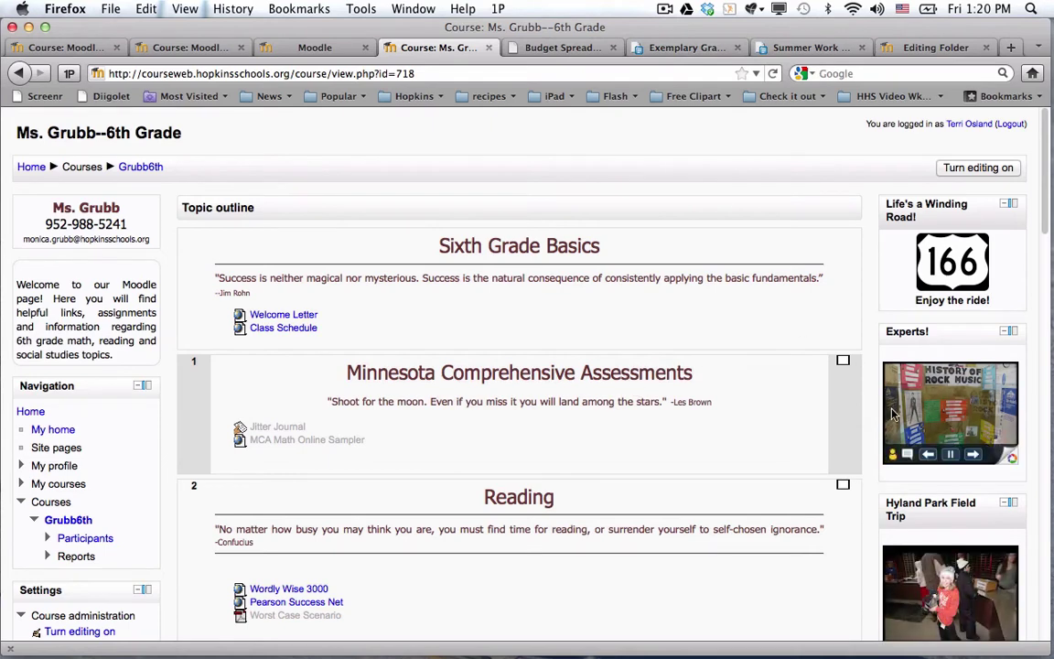
{"action": "scroll", "coordinate": [878, 412], "scroll_direction": "down", "scroll_amount": 5}
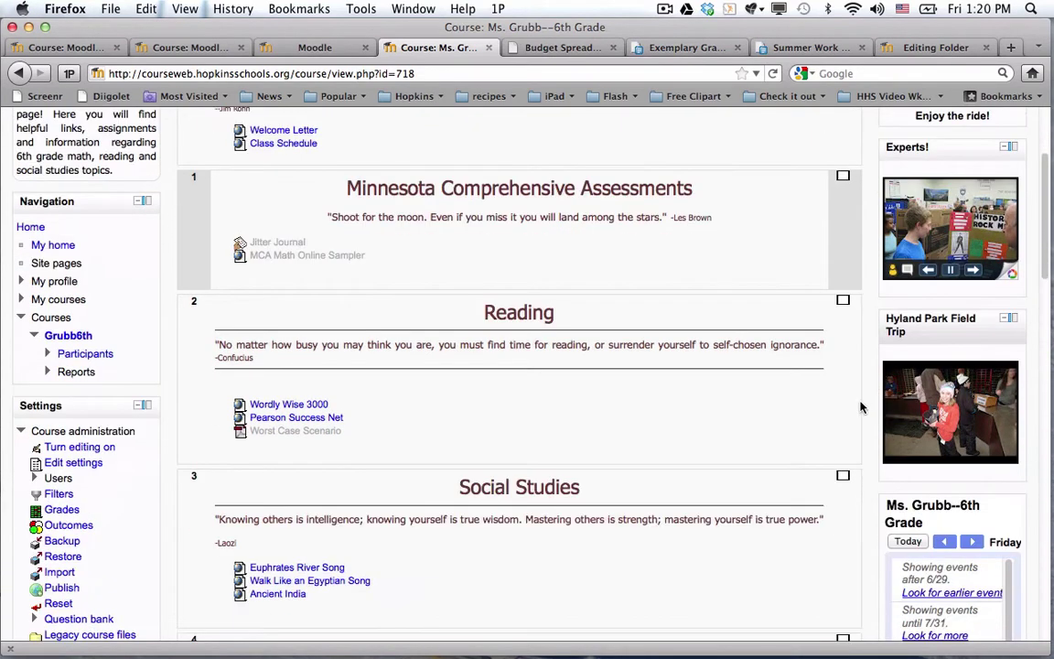
{"action": "scroll", "coordinate": [860, 407], "scroll_direction": "down", "scroll_amount": 3}
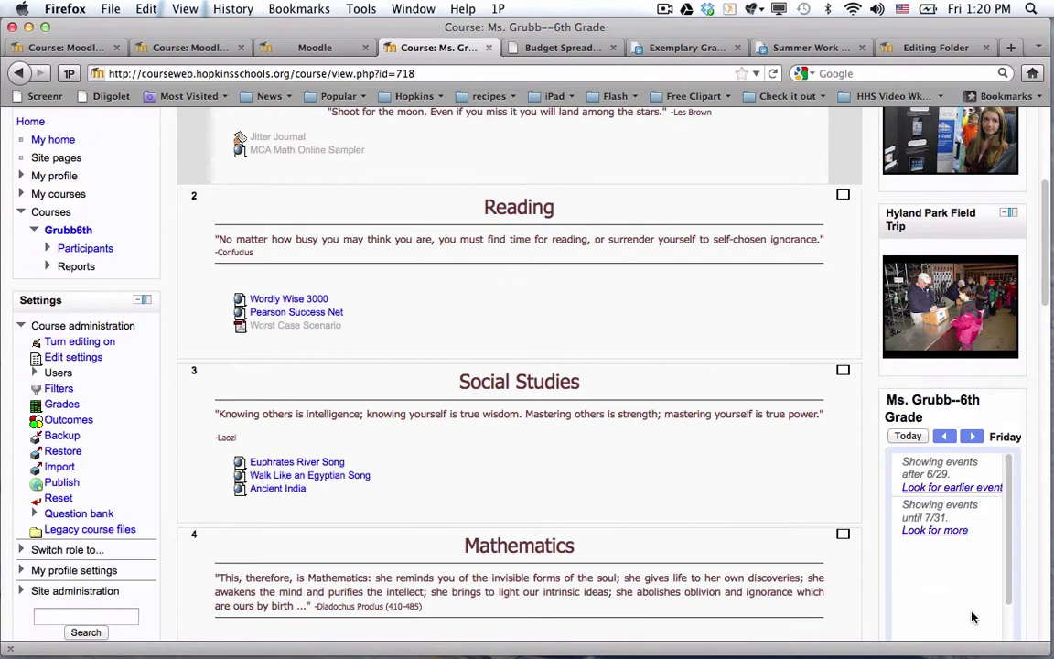
{"action": "left_click", "coordinate": [972, 435]}
{"action": "scroll", "coordinate": [1026, 432], "scroll_direction": "up", "scroll_amount": 1}
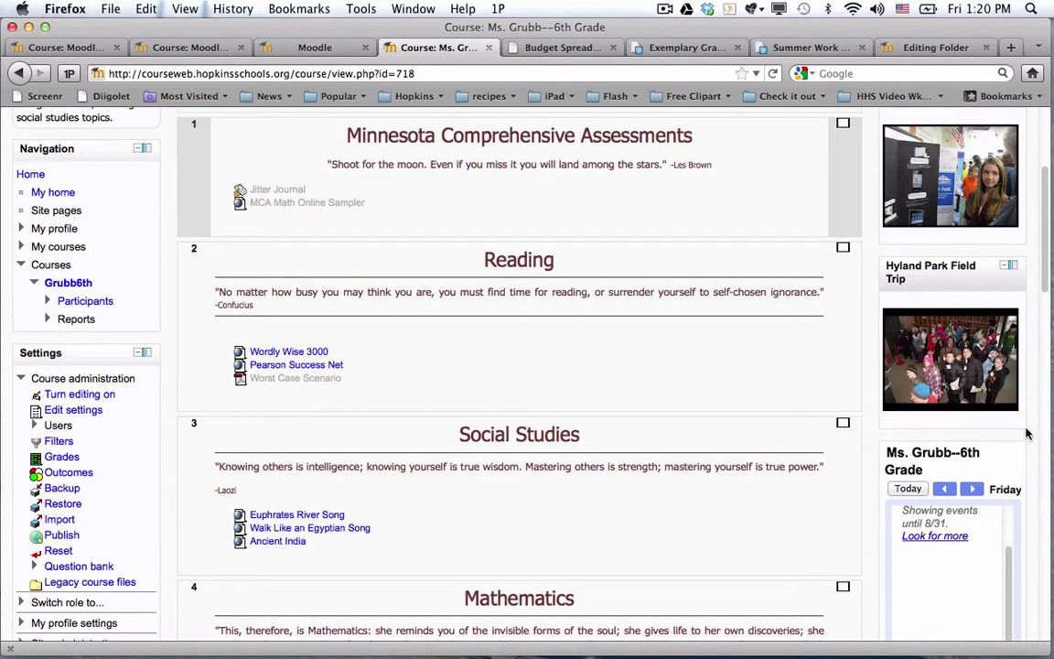
{"action": "scroll", "coordinate": [1011, 478], "scroll_direction": "up", "scroll_amount": 1}
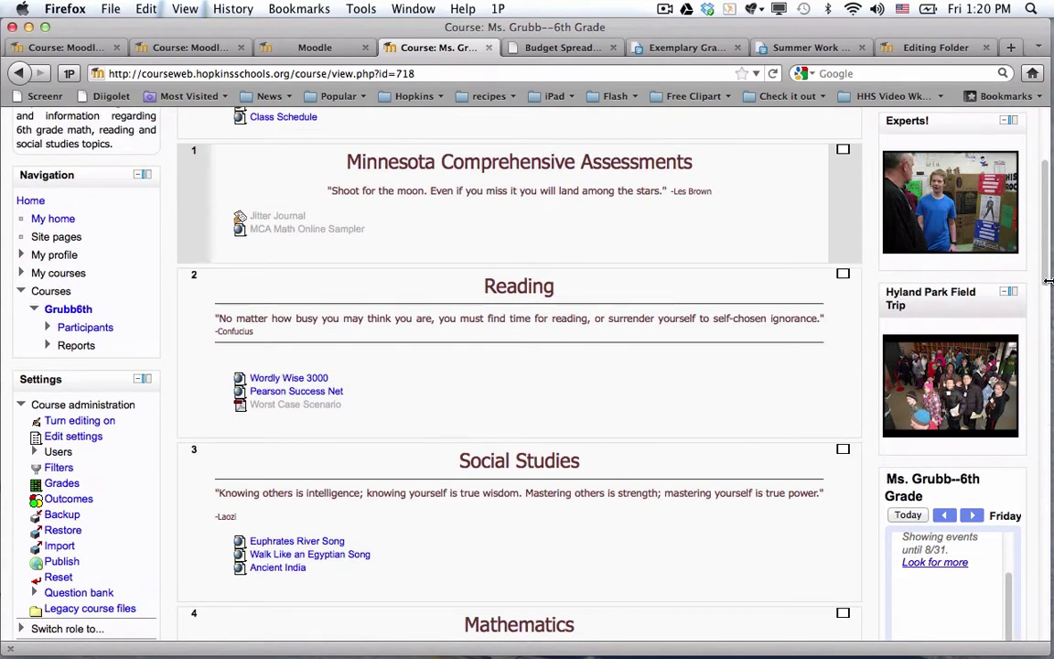
{"action": "left_click_drag", "start_coordinate": [1044, 272], "coordinate": [1036, 321]}
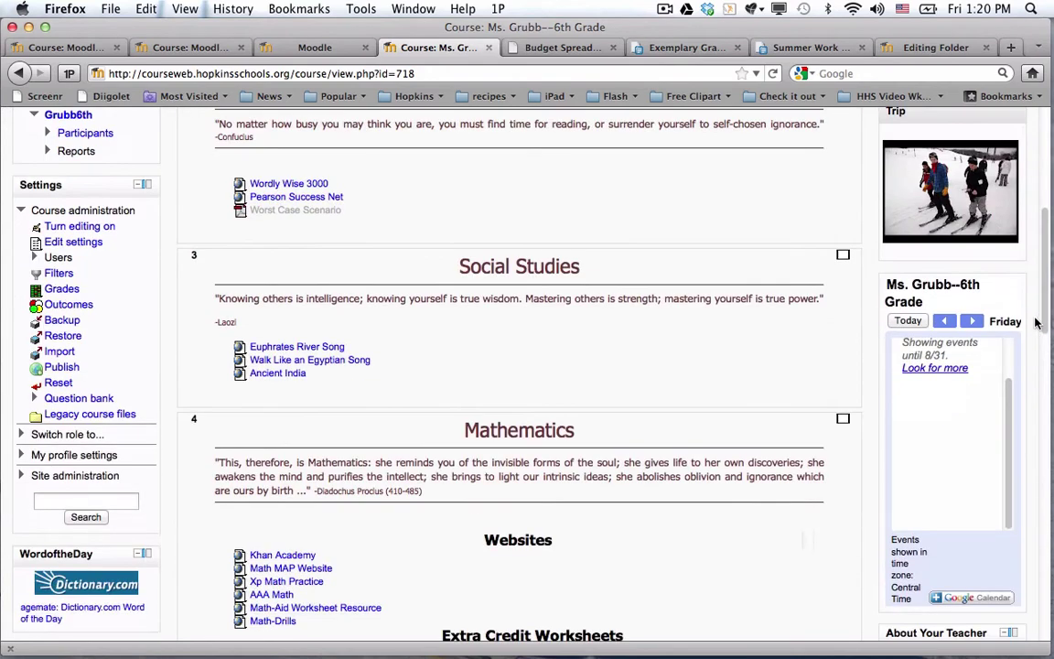
{"action": "scroll", "coordinate": [1010, 423], "scroll_direction": "up", "scroll_amount": 2}
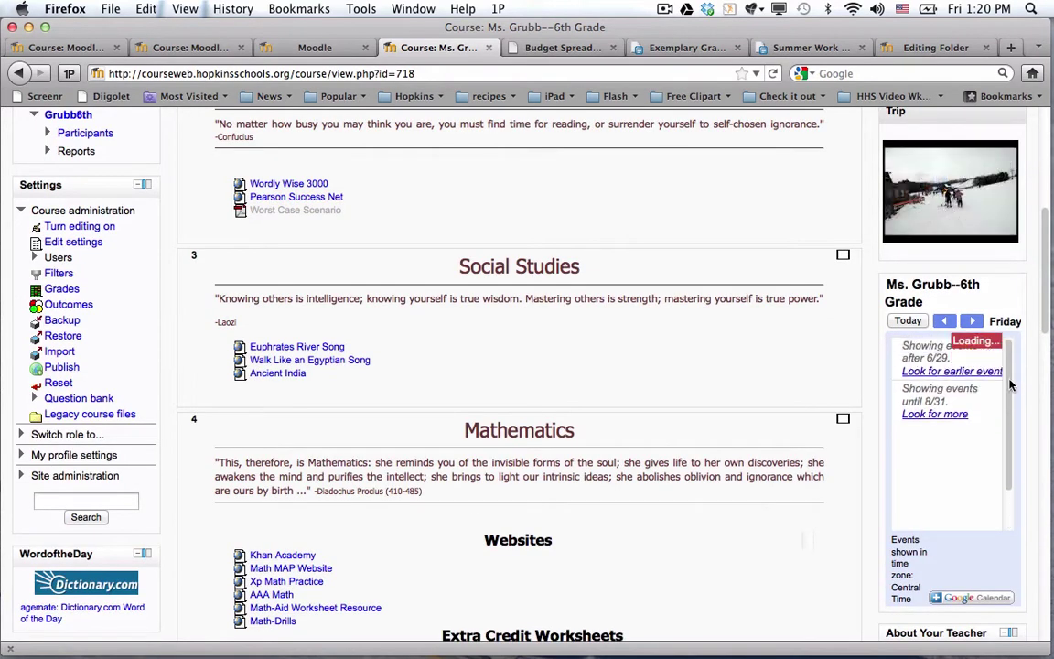
Step: Load further events in the embedded Google Calendar, go back to earlier periods and review the spring entries
{"action": "left_click", "coordinate": [950, 415]}
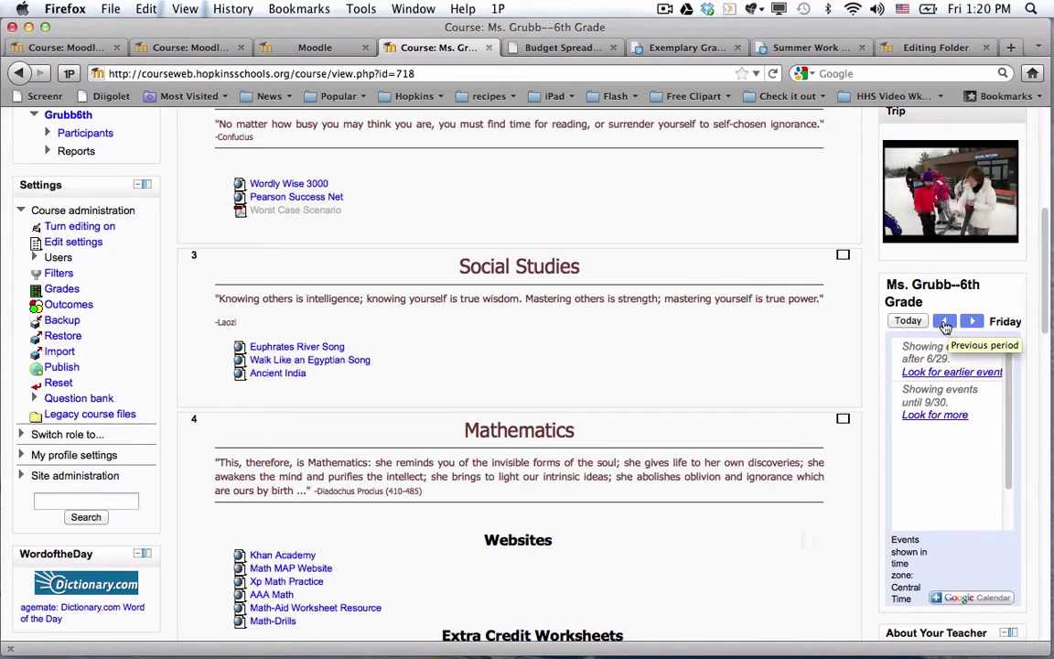
{"action": "left_click", "coordinate": [945, 327]}
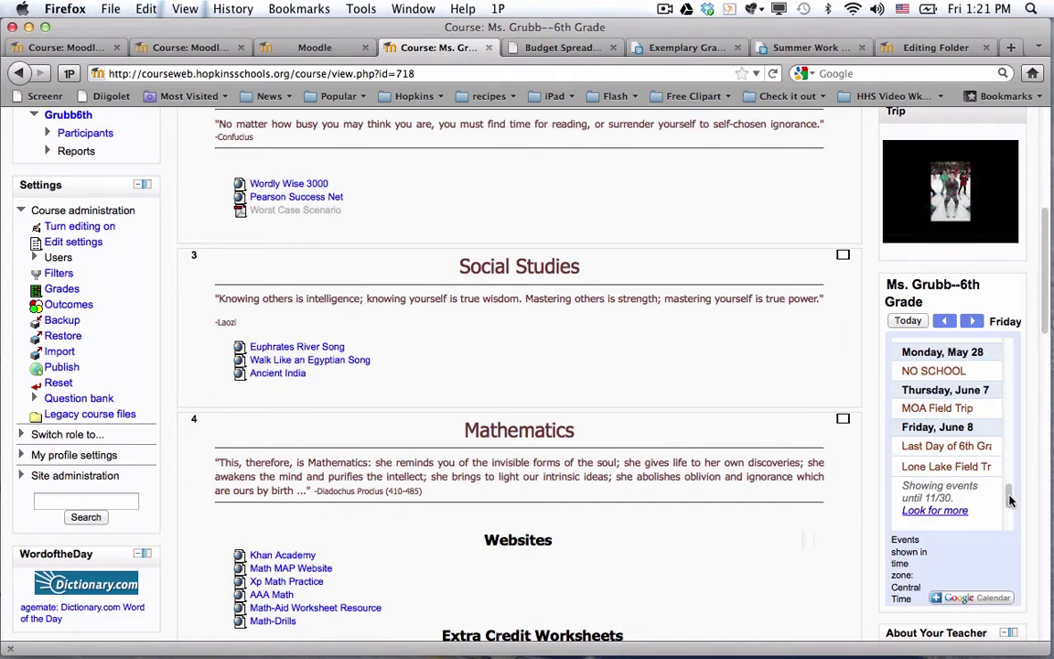
{"action": "scroll", "coordinate": [1007, 499], "scroll_direction": "up", "scroll_amount": 1}
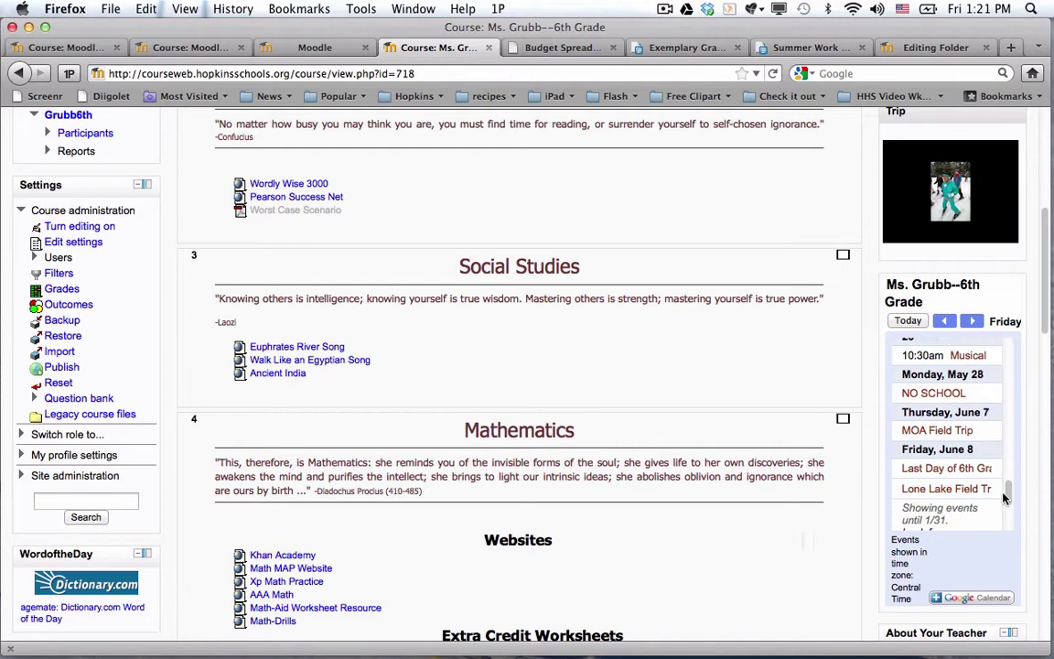
{"action": "scroll", "coordinate": [1005, 500], "scroll_direction": "down", "scroll_amount": 1}
{"action": "left_click_drag", "start_coordinate": [1003, 500], "coordinate": [1000, 413]}
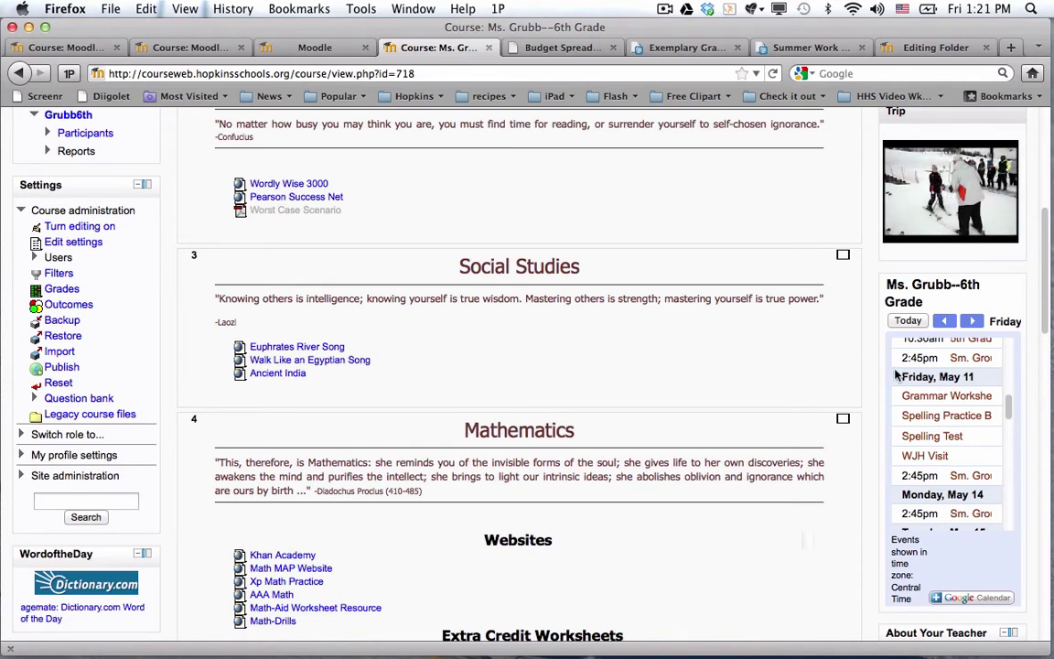
{"action": "left_click_drag", "start_coordinate": [1009, 418], "coordinate": [1010, 358]}
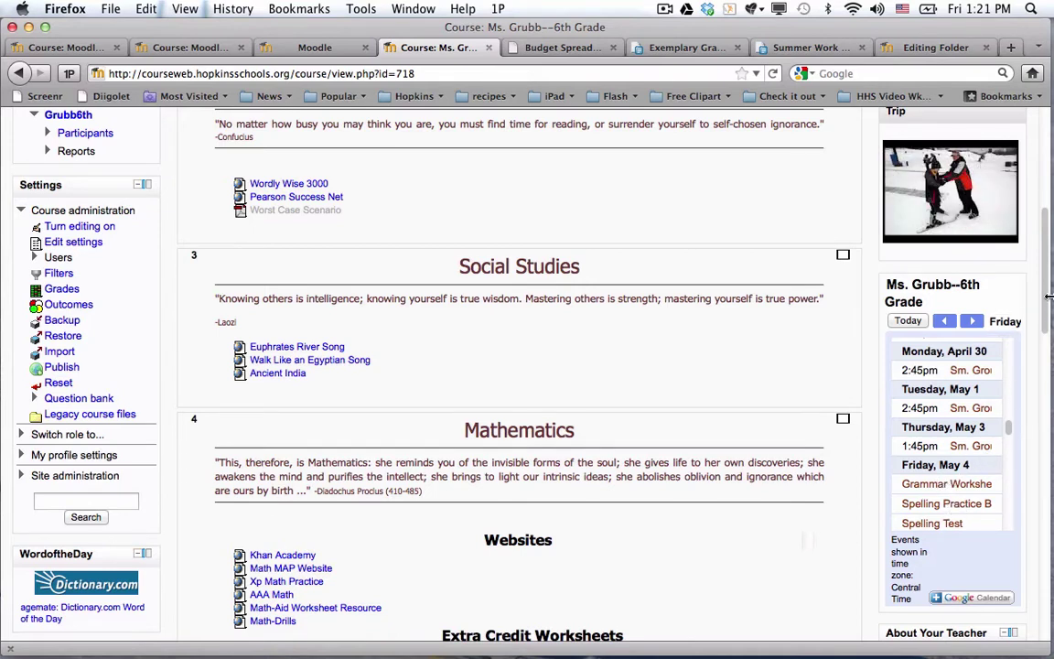
{"action": "scroll", "coordinate": [1043, 306], "scroll_direction": "down", "scroll_amount": 4}
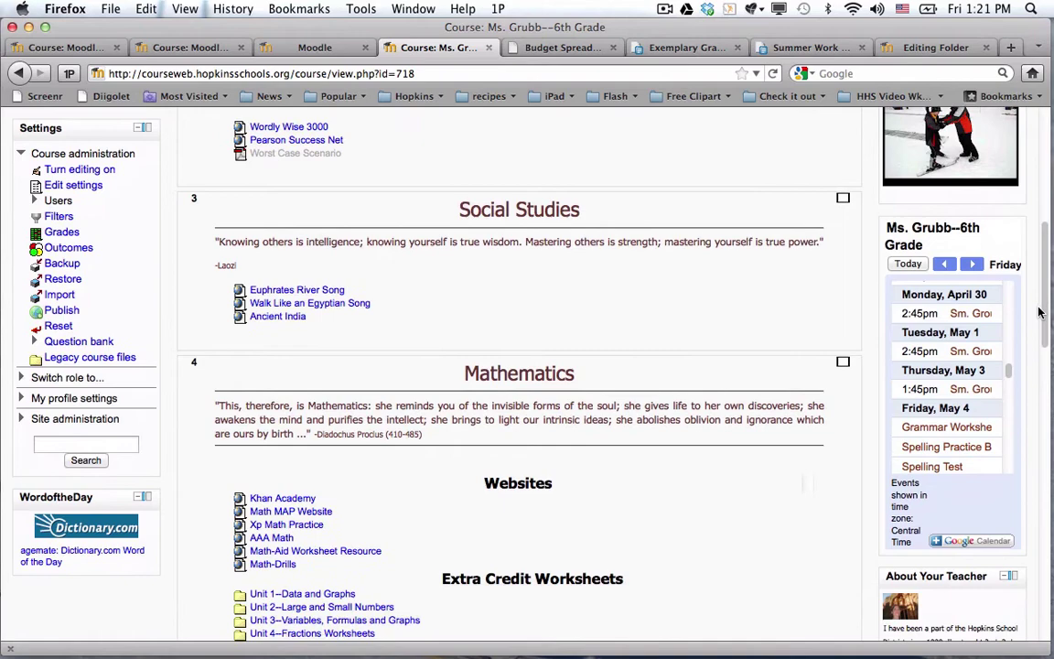
Step: Turn on editing for the course and add a Calendar block to the page
{"action": "scroll", "coordinate": [1036, 319], "scroll_direction": "up", "scroll_amount": 10}
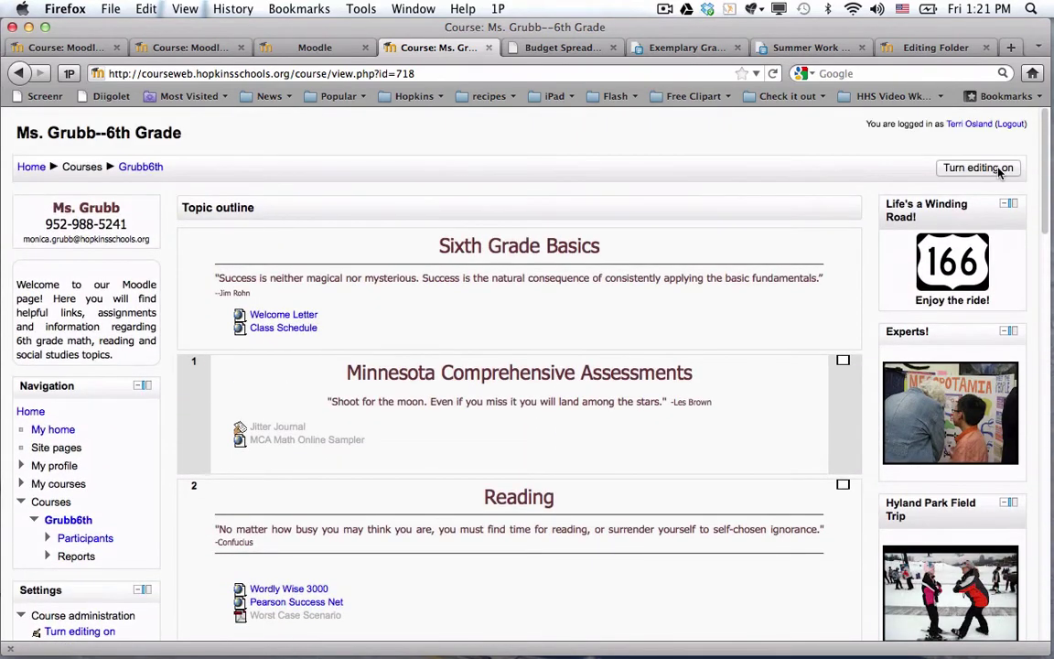
{"action": "left_click", "coordinate": [996, 174]}
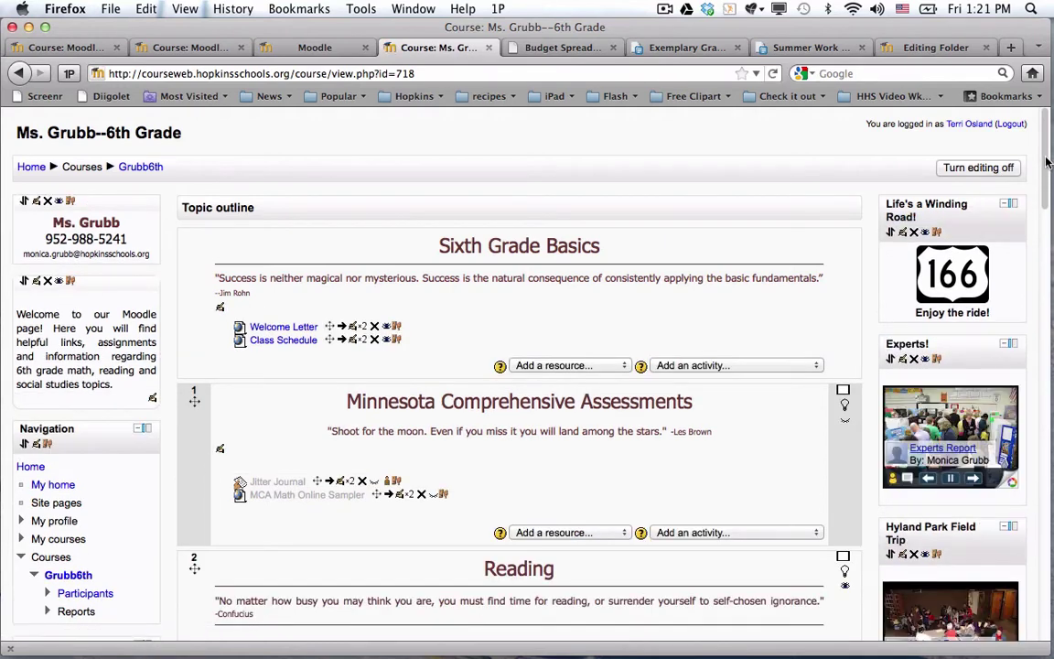
{"action": "left_click_drag", "start_coordinate": [1047, 159], "coordinate": [1048, 418]}
{"action": "left_click", "coordinate": [979, 393]}
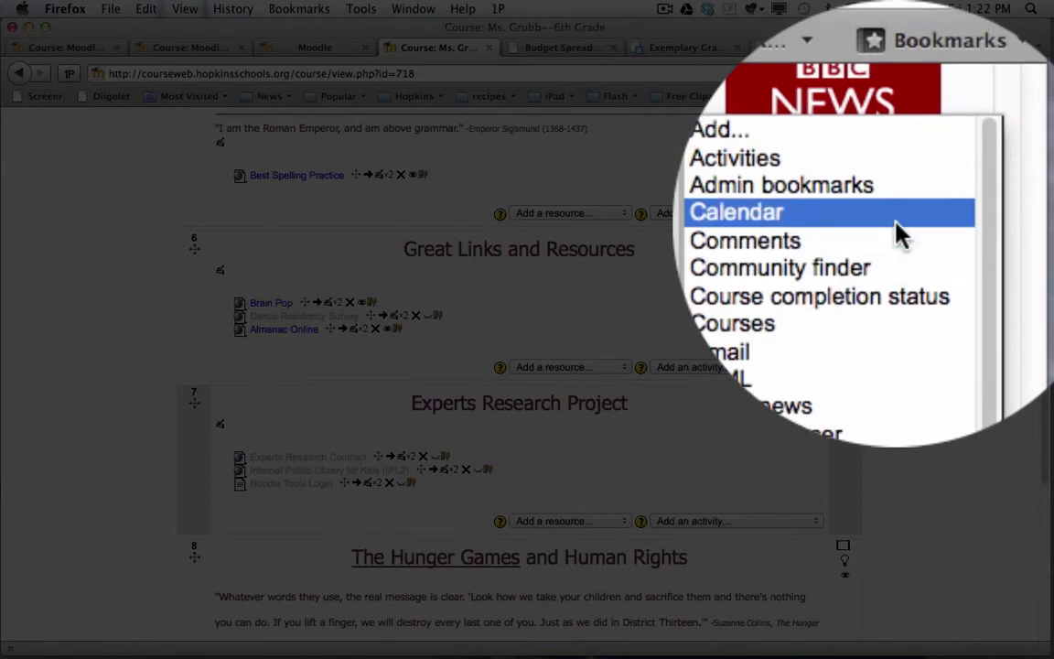
{"action": "left_click", "coordinate": [976, 185]}
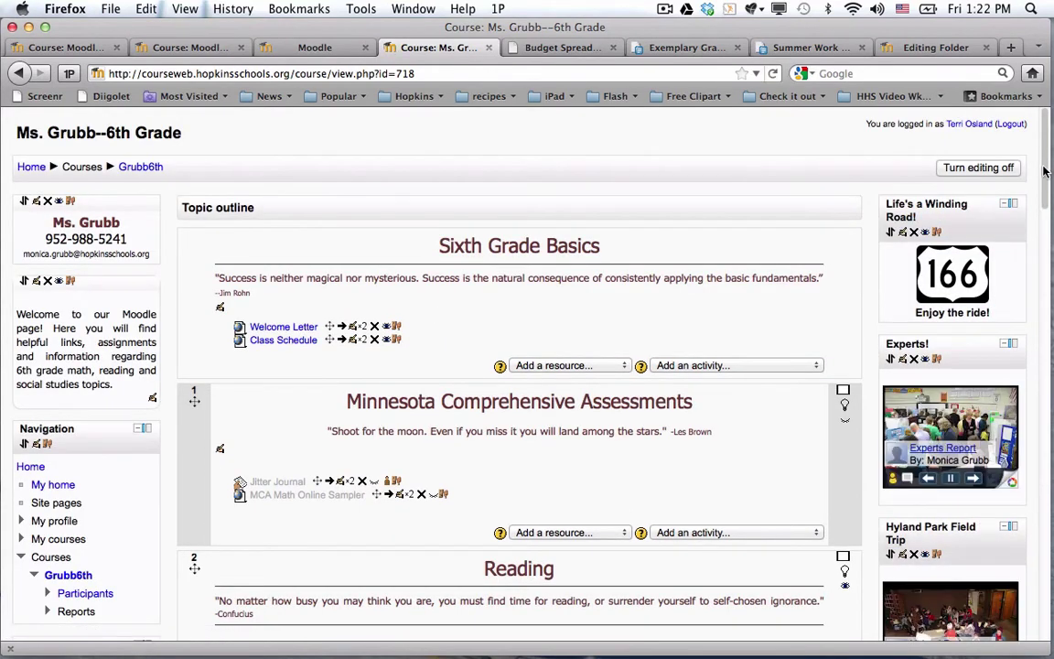
Step: Check the new Calendar block, then open the settings of Assignment 1: History of Human Rights Questions in topic 8
{"action": "left_click_drag", "start_coordinate": [1046, 162], "coordinate": [1037, 468]}
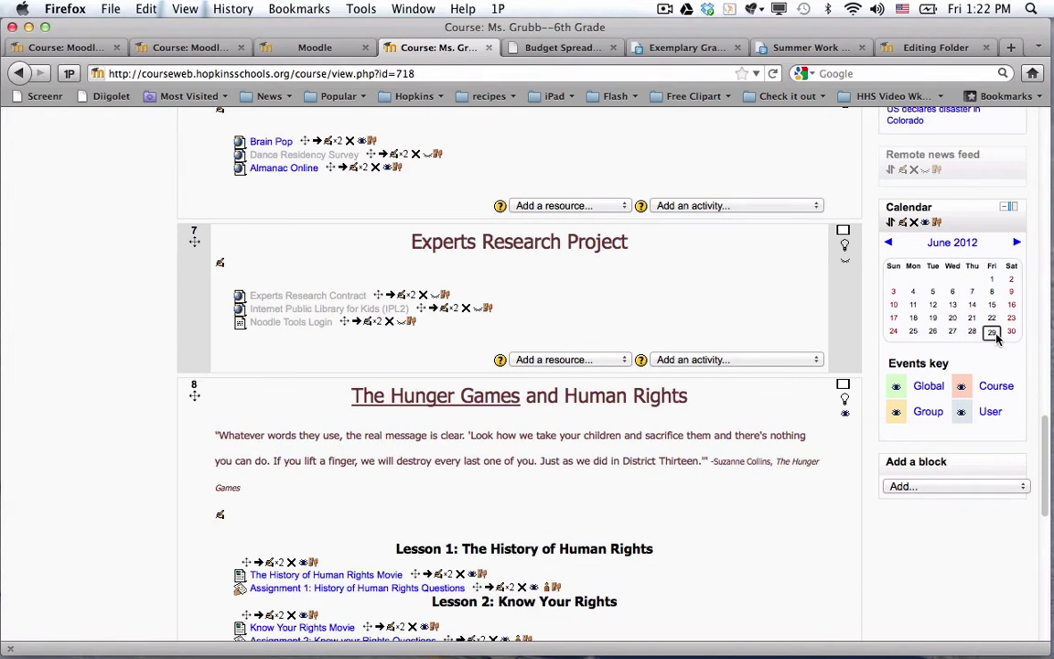
{"action": "mouse_move", "coordinate": [994, 335]}
{"action": "left_click_drag", "start_coordinate": [1043, 452], "coordinate": [1037, 497]}
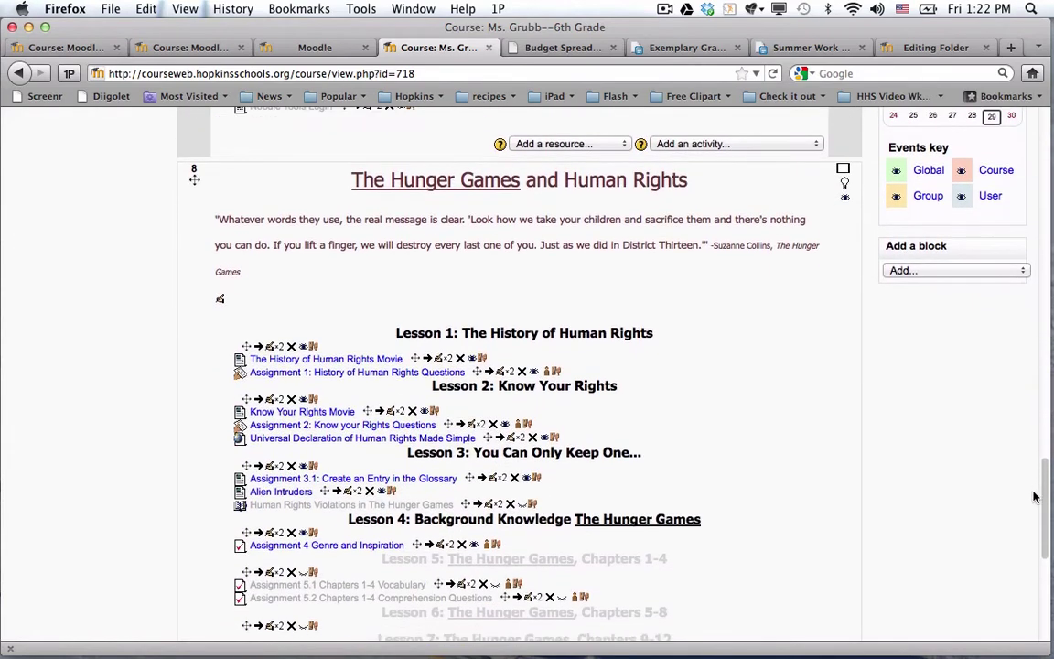
{"action": "left_click", "coordinate": [501, 373]}
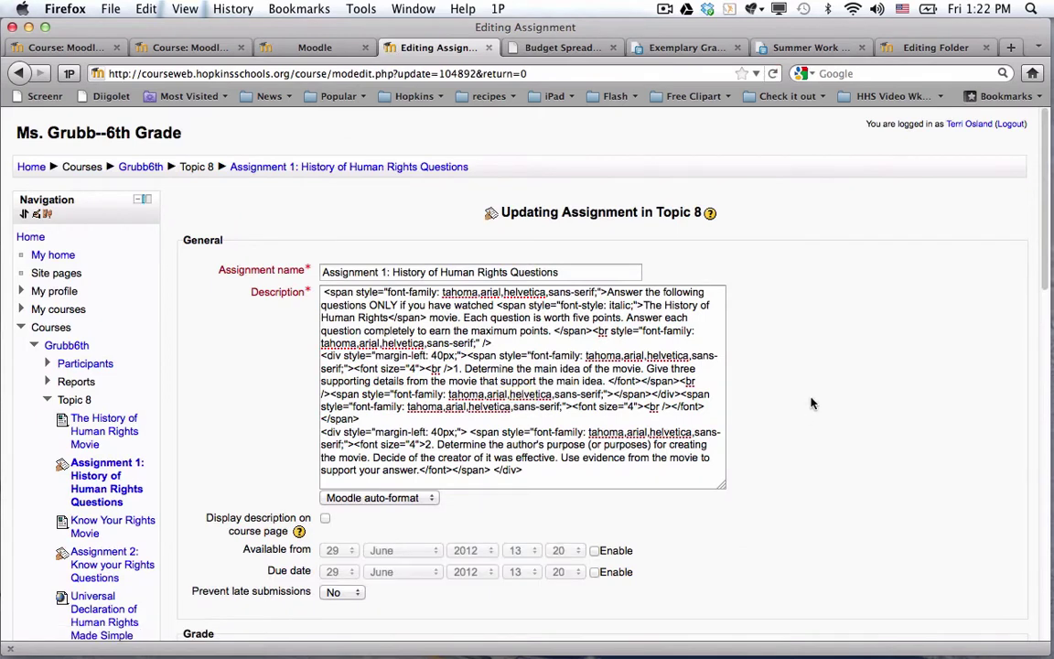
Step: Enable the assignment's due date of 29 June 2012, 13:20, and save, returning to the course
{"action": "scroll", "coordinate": [811, 400], "scroll_direction": "down", "scroll_amount": 3}
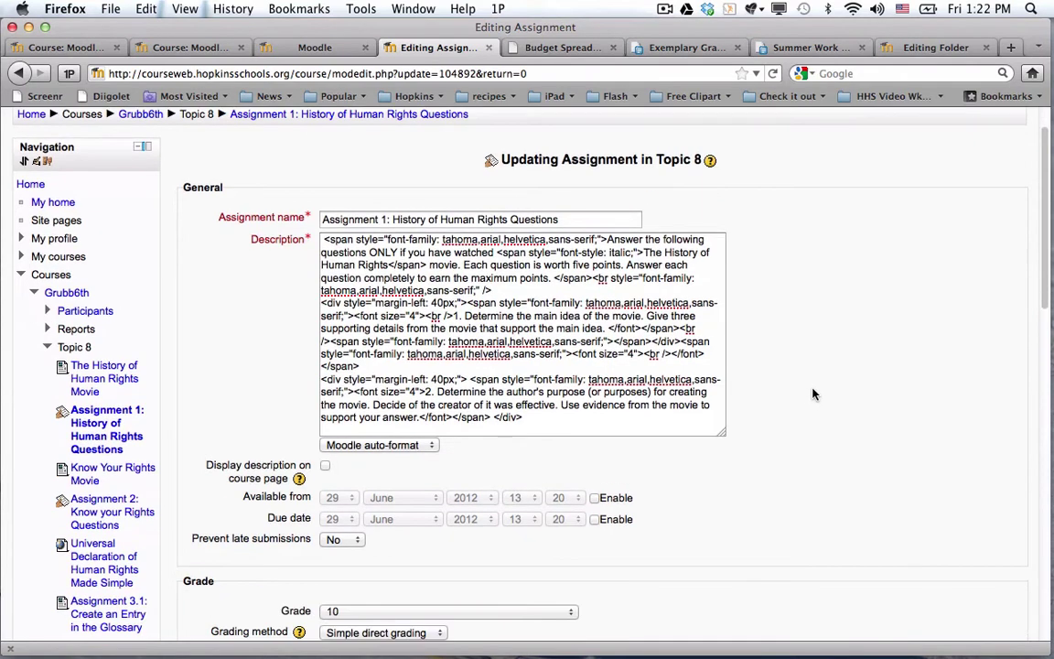
{"action": "left_click", "coordinate": [594, 454]}
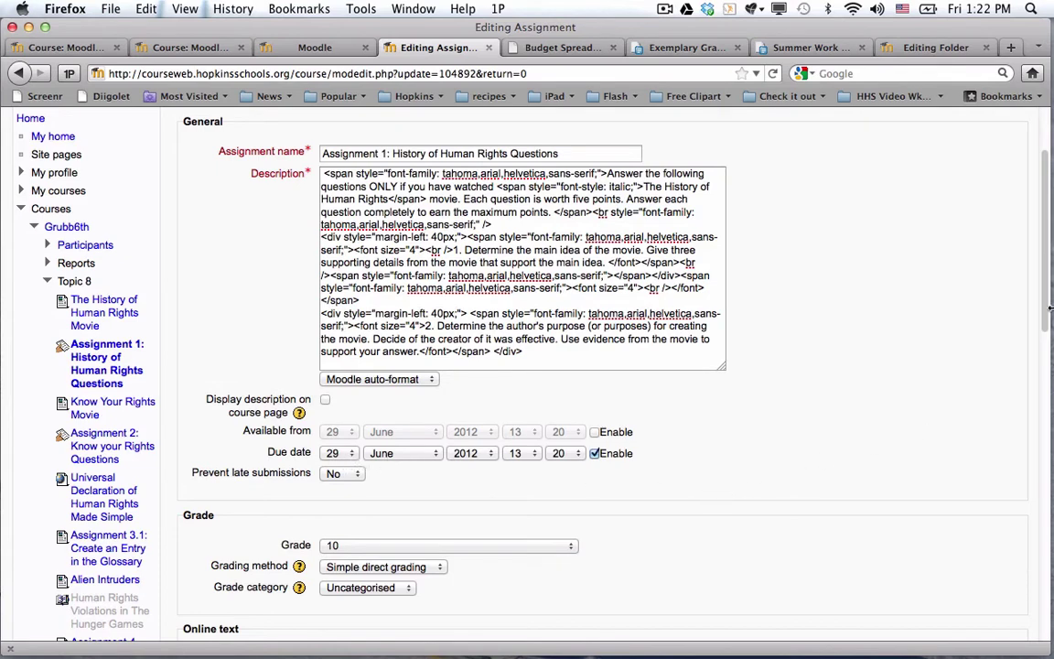
{"action": "left_click_drag", "start_coordinate": [1045, 296], "coordinate": [1018, 557]}
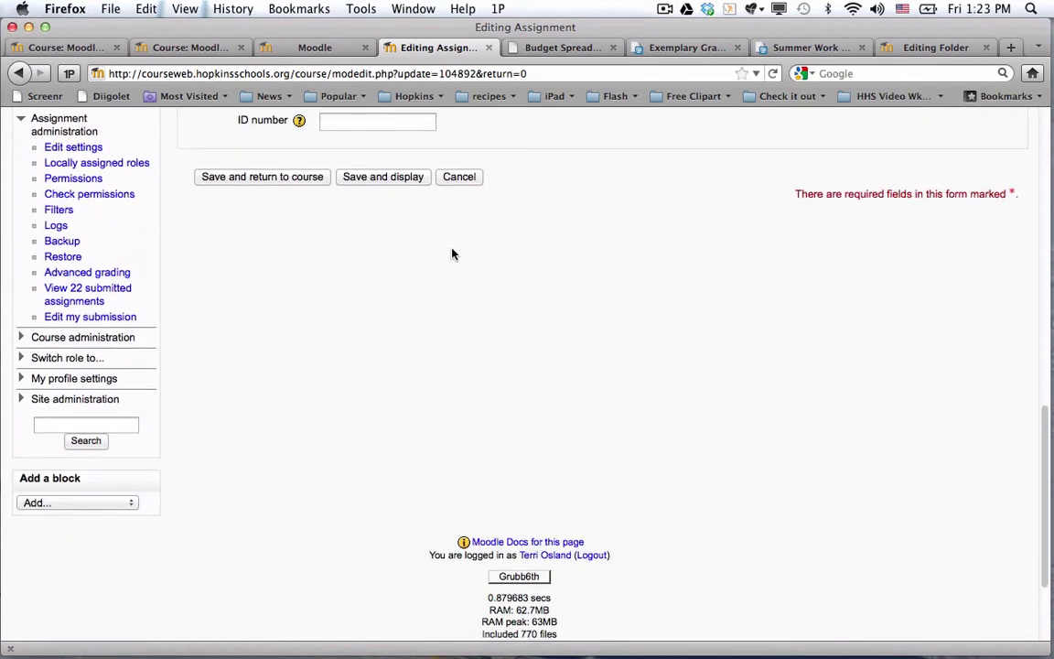
{"action": "left_click", "coordinate": [265, 177]}
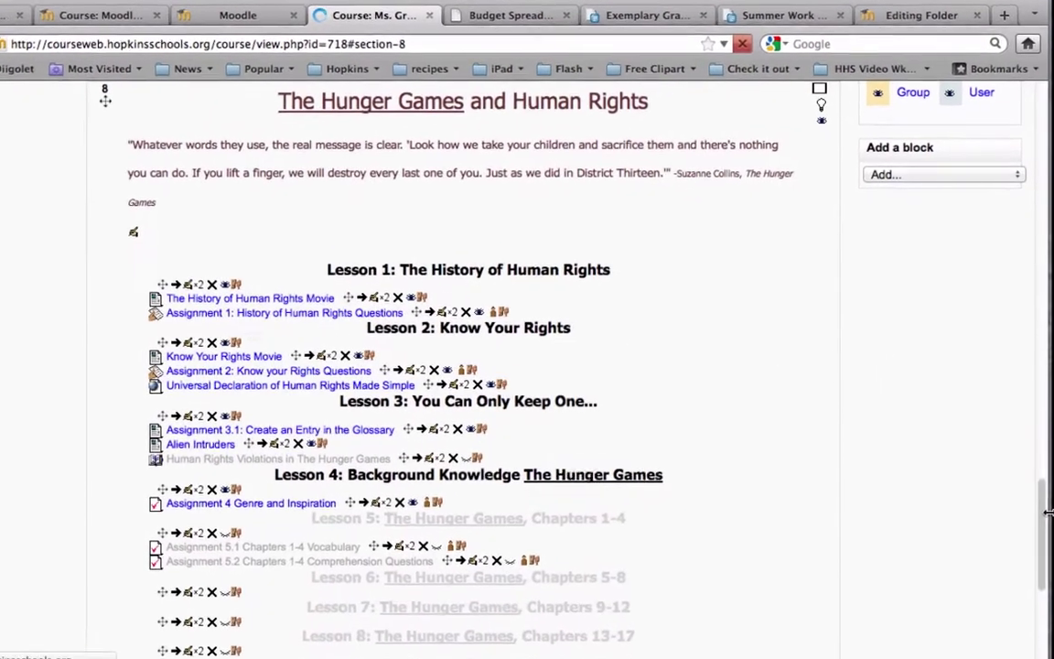
Step: Check June 29 in the Calendar block, open the June 2012 month view and start a new event
{"action": "left_click_drag", "start_coordinate": [1040, 535], "coordinate": [1037, 494]}
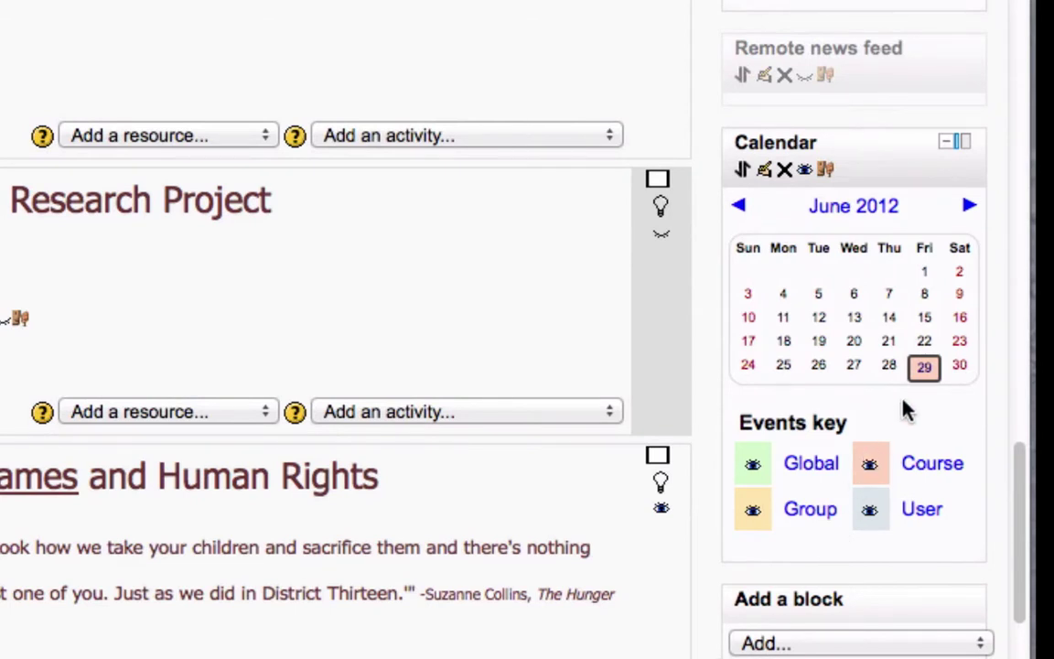
{"action": "mouse_move", "coordinate": [923, 377]}
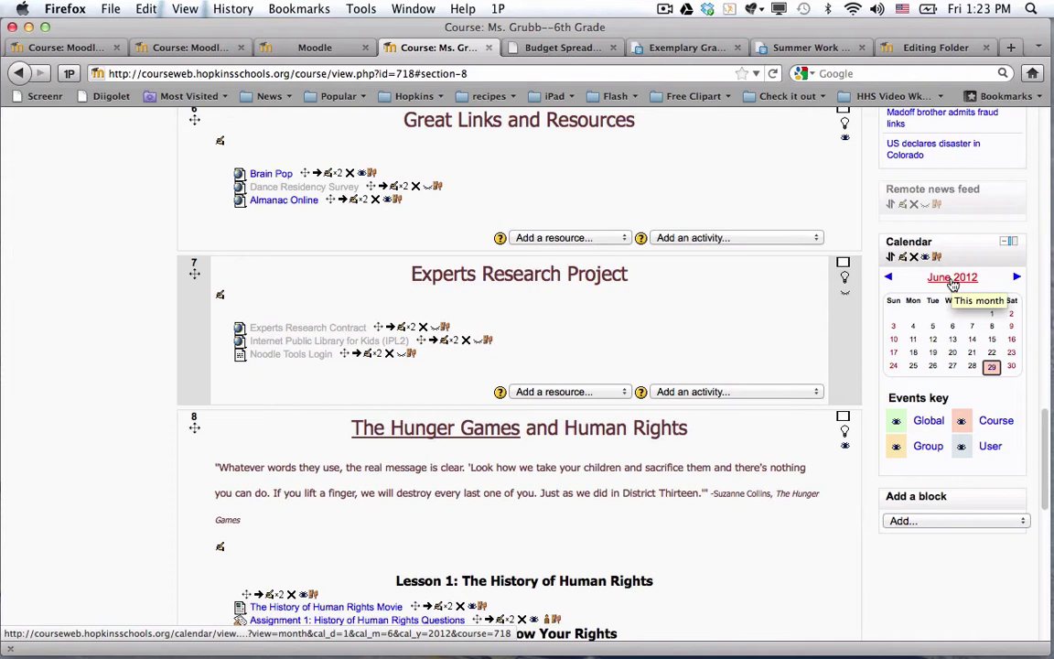
{"action": "left_click", "coordinate": [951, 281]}
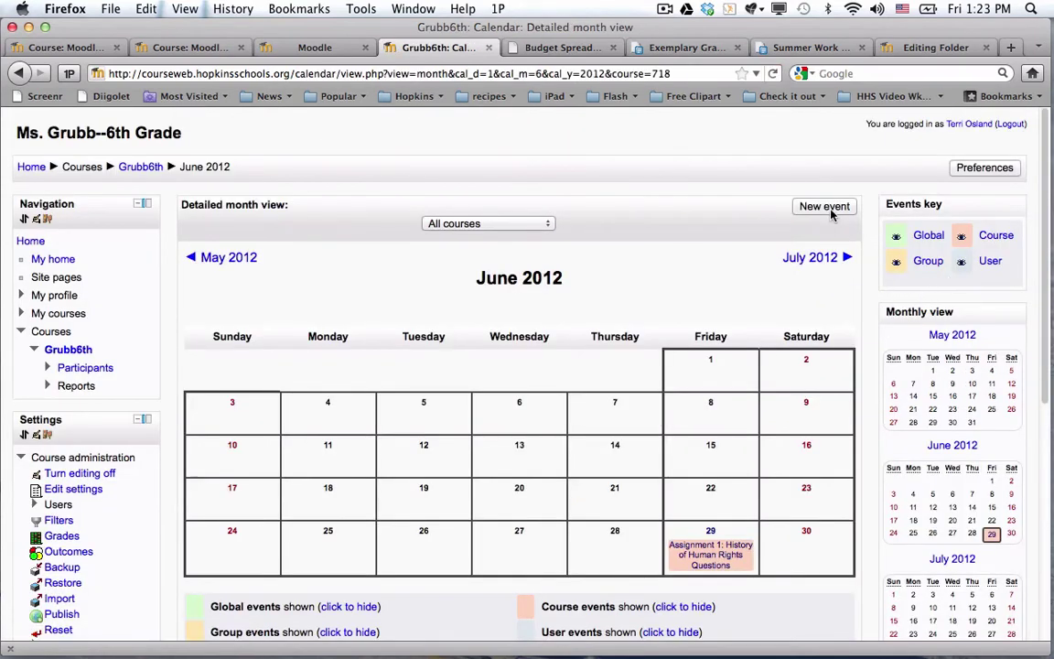
{"action": "left_click", "coordinate": [831, 210]}
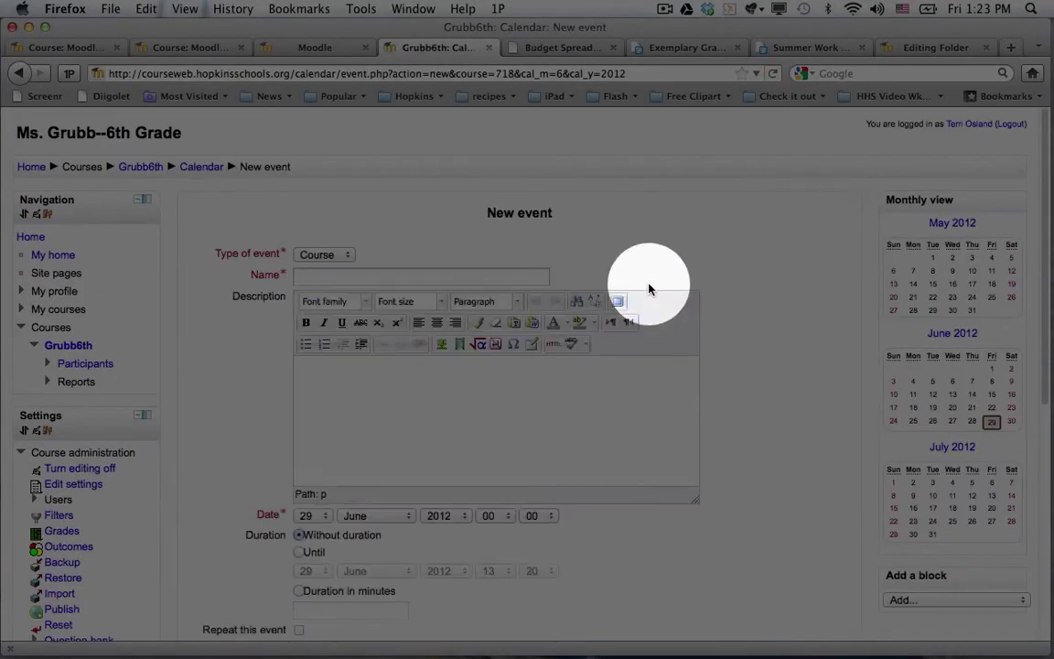
Step: Review the event type options, keep the type as Course and name the event "School Dance"
{"action": "left_click", "coordinate": [321, 260]}
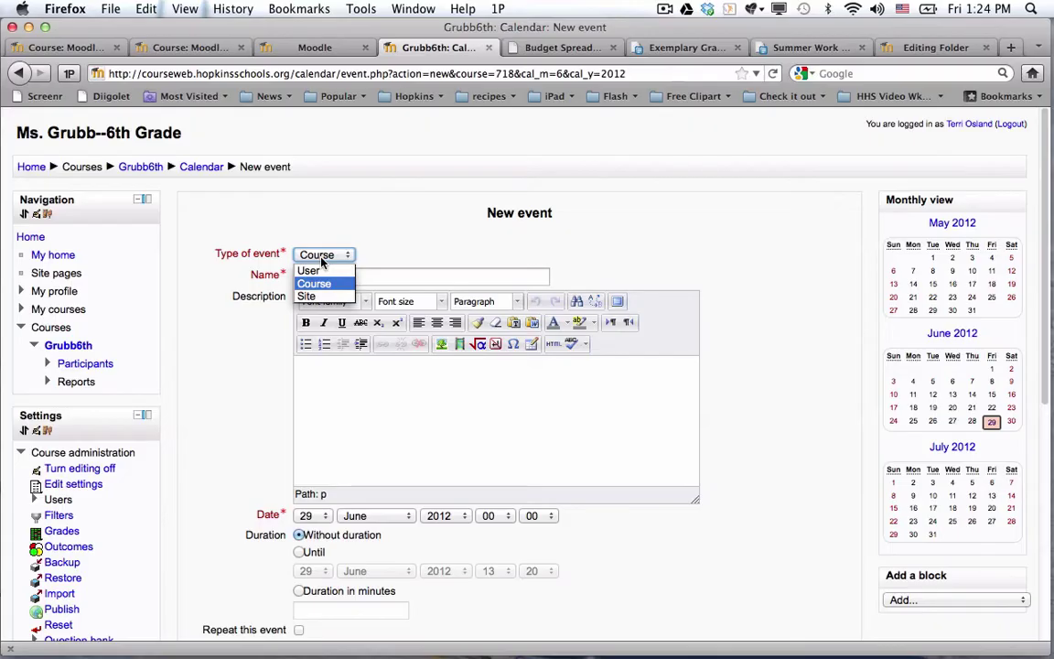
{"action": "left_click", "coordinate": [321, 259]}
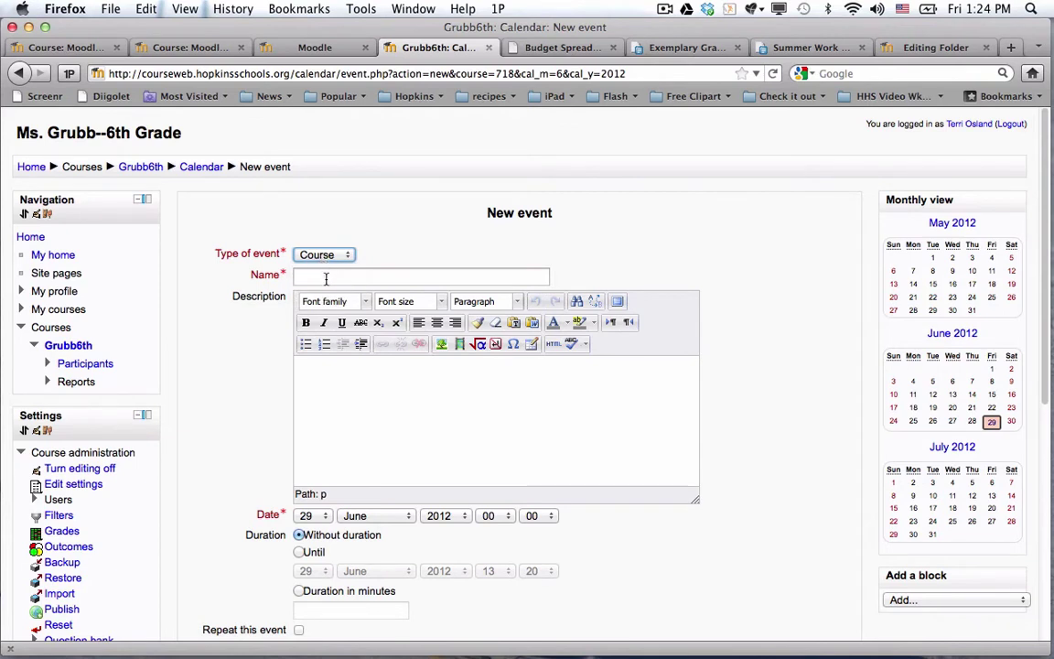
{"action": "left_click", "coordinate": [331, 260]}
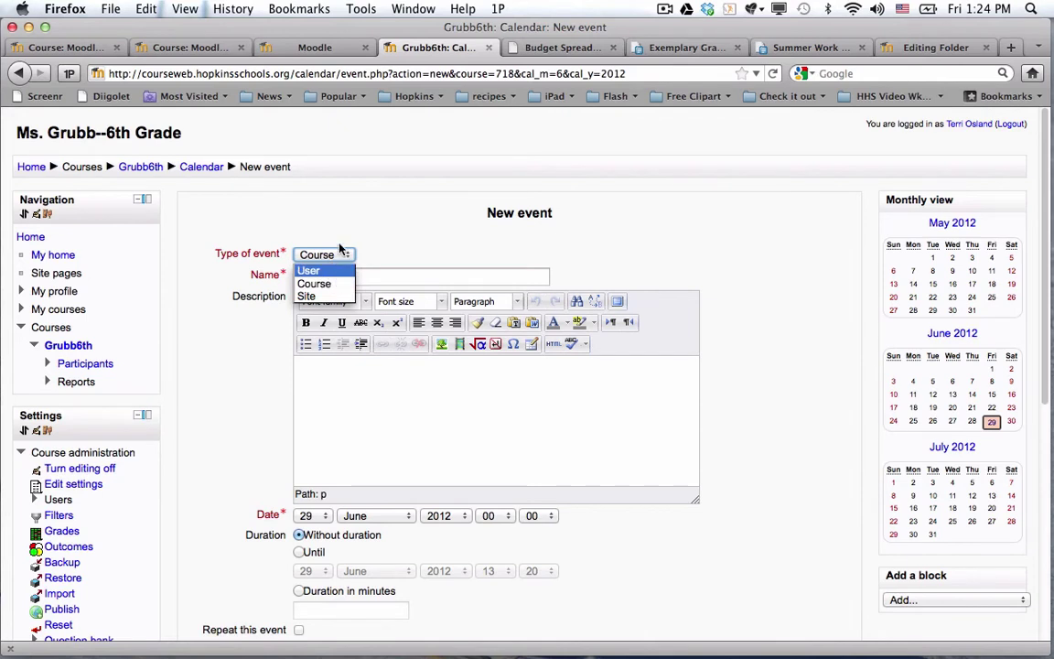
{"action": "left_click", "coordinate": [355, 256]}
{"action": "left_click", "coordinate": [356, 277]}
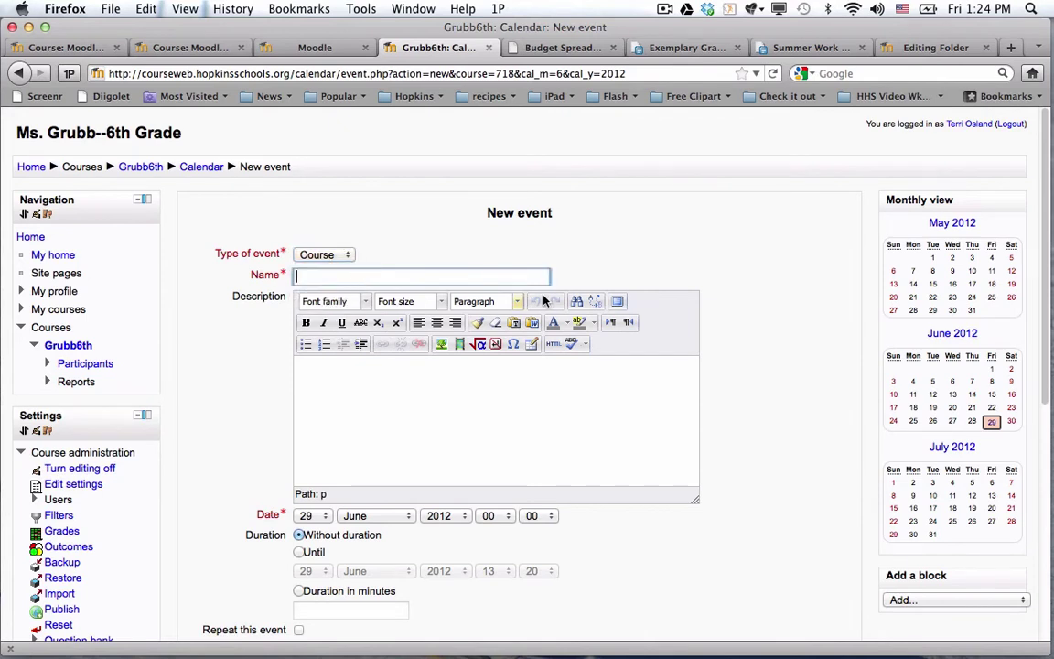
{"action": "type", "text": "School Dance"}
Step: Enter the event description "Don't forget to wear a costume.", leave the date and duration settings as they are, and save the event
{"action": "scroll", "coordinate": [759, 510], "scroll_direction": "down", "scroll_amount": 3}
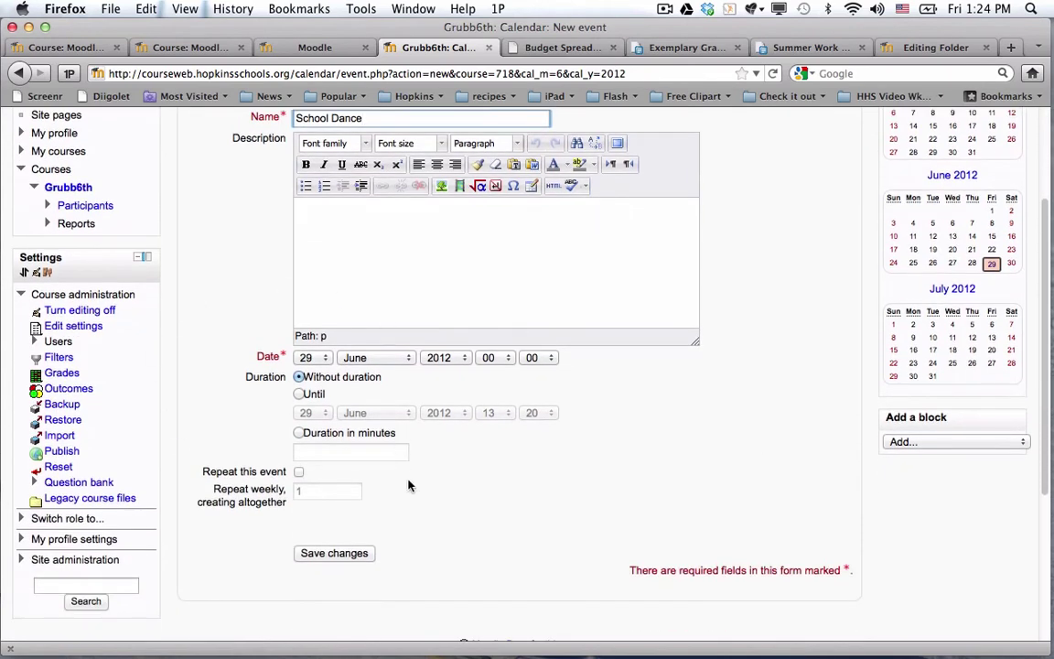
{"action": "left_click", "coordinate": [379, 240]}
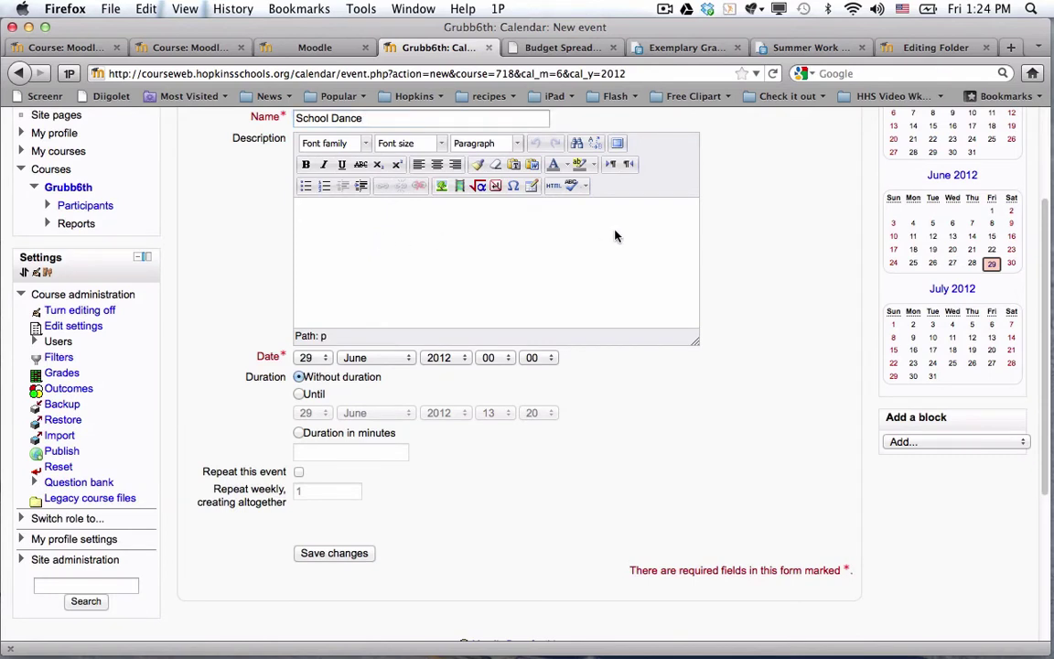
{"action": "type", "text": "Don't forget to we"}
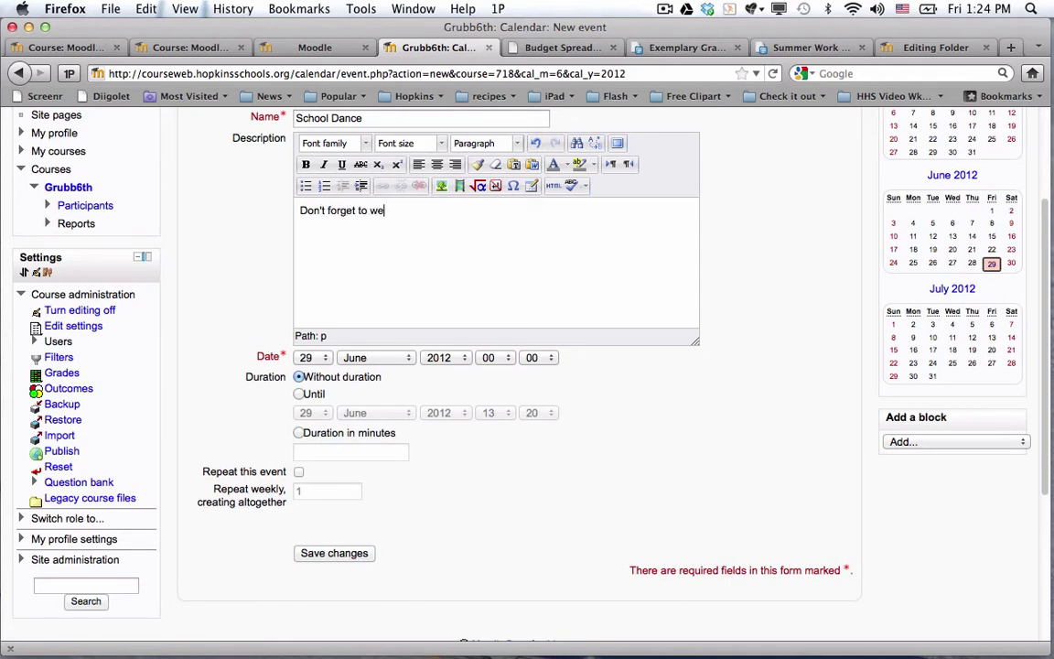
{"action": "type", "text": "ar a costume."}
{"action": "left_click", "coordinate": [358, 554]}
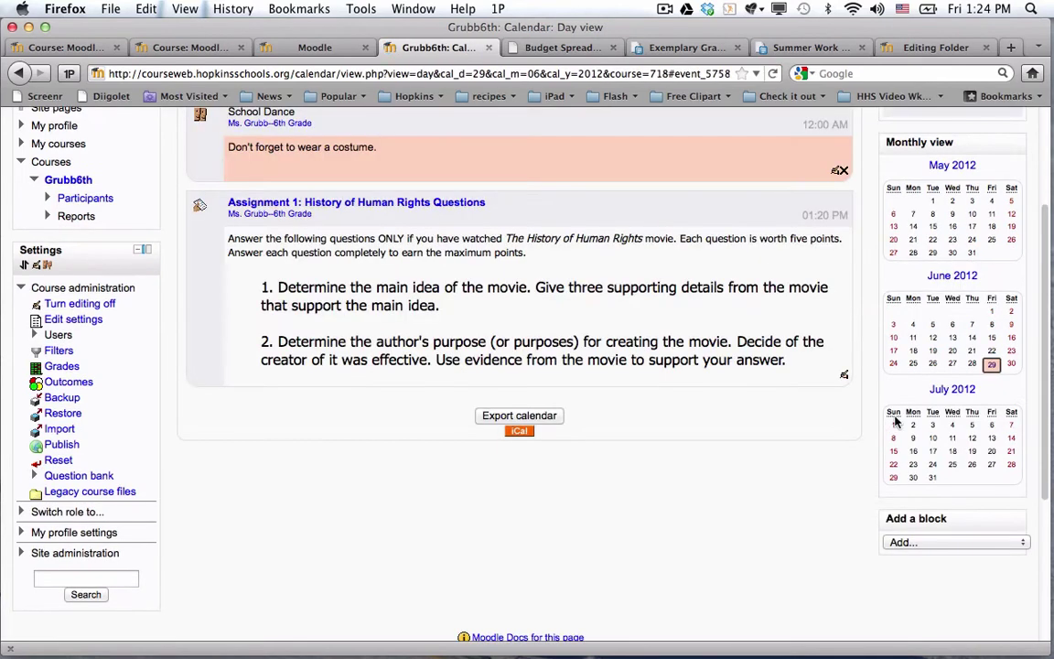
Step: Review the saved School Dance event in the 29 June 2012 day view, and return to the course page
{"action": "scroll", "coordinate": [857, 418], "scroll_direction": "up", "scroll_amount": 4}
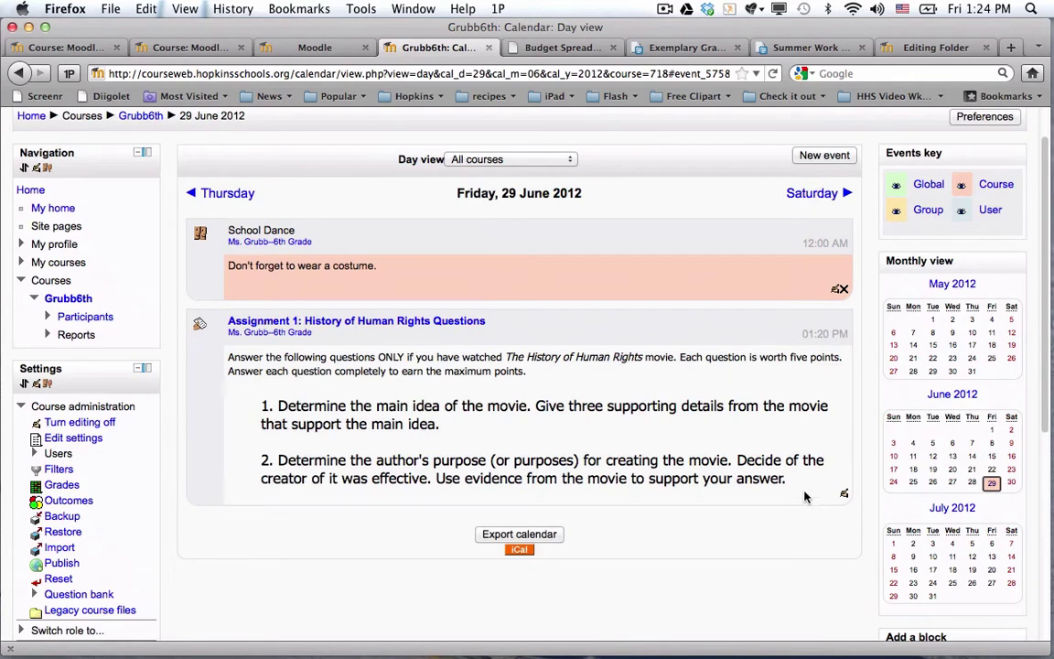
{"action": "scroll", "coordinate": [789, 482], "scroll_direction": "up", "scroll_amount": 1}
{"action": "scroll", "coordinate": [788, 482], "scroll_direction": "up", "scroll_amount": 1}
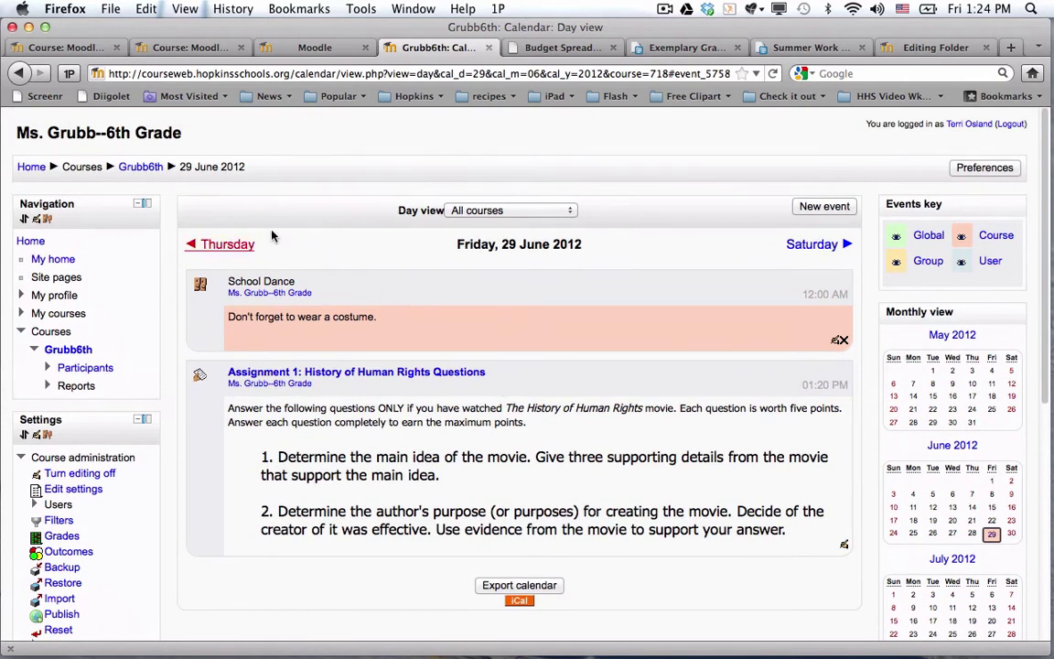
{"action": "left_click", "coordinate": [142, 170]}
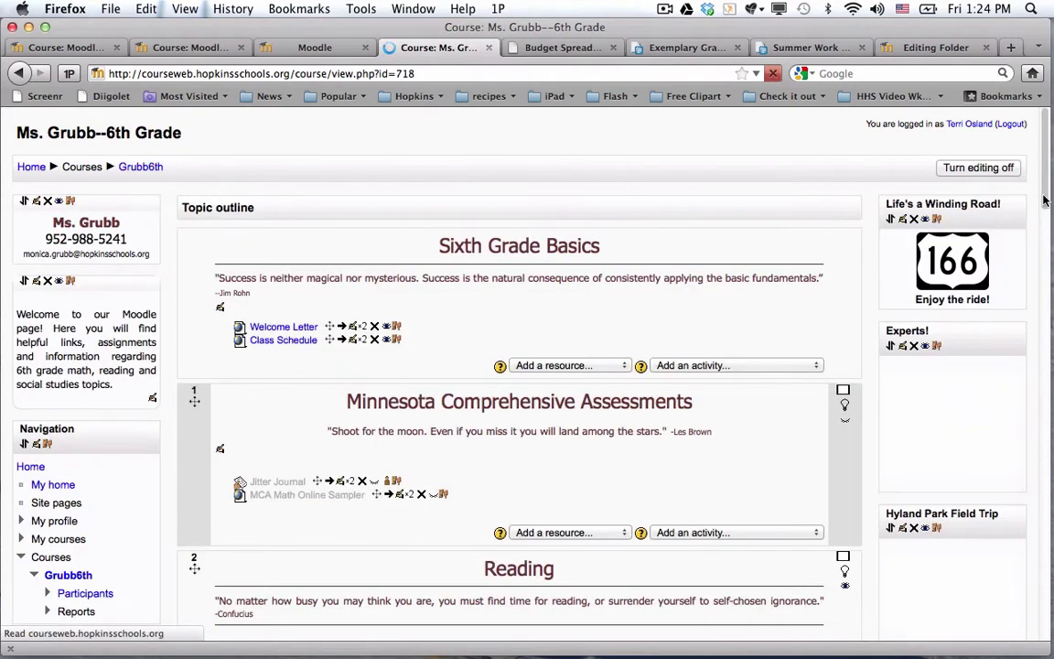
Step: Check the June 29 events in the course's Calendar block, and open that day's view to review the School Dance and assignment entries
{"action": "scroll", "coordinate": [1045, 228], "scroll_direction": "down", "scroll_amount": 5}
{"action": "scroll", "coordinate": [1046, 228], "scroll_direction": "down", "scroll_amount": 15}
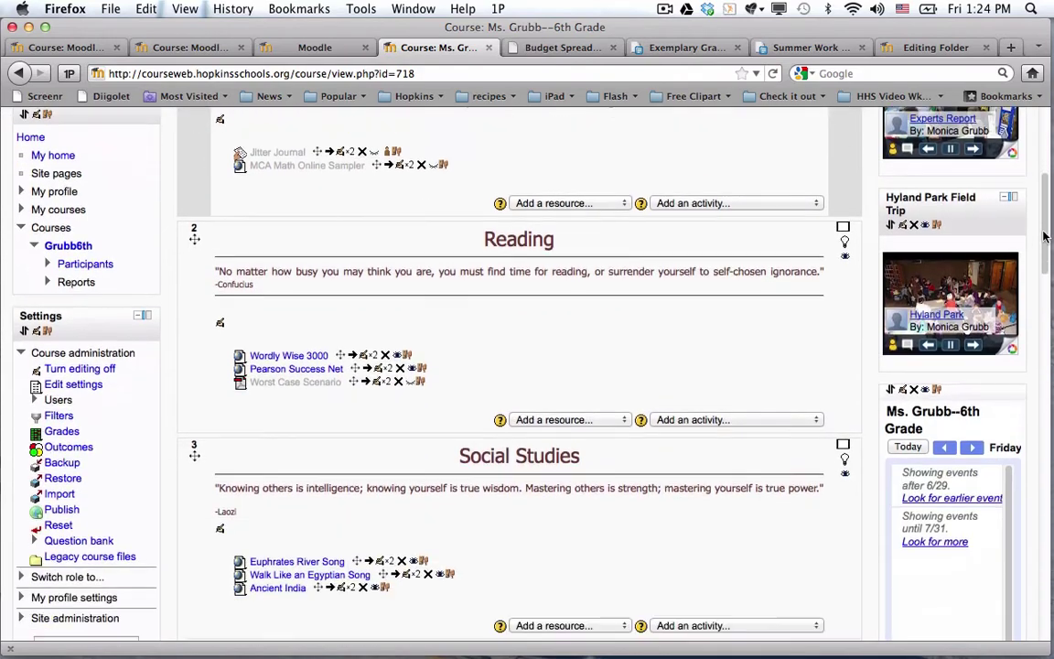
{"action": "scroll", "coordinate": [1018, 309], "scroll_direction": "down", "scroll_amount": 7}
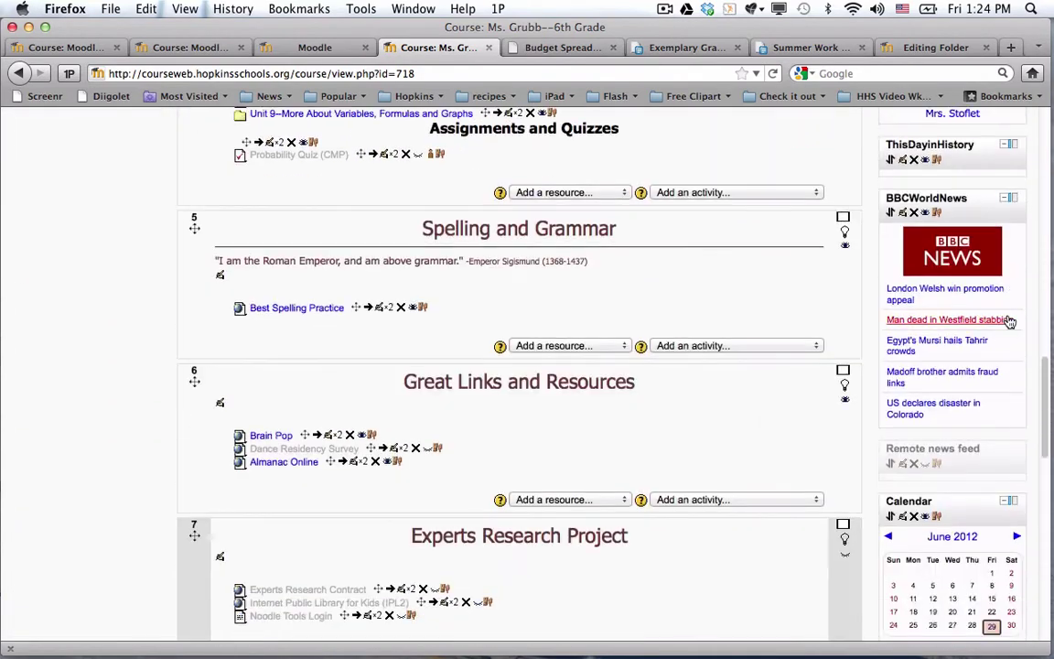
{"action": "mouse_move", "coordinate": [991, 547]}
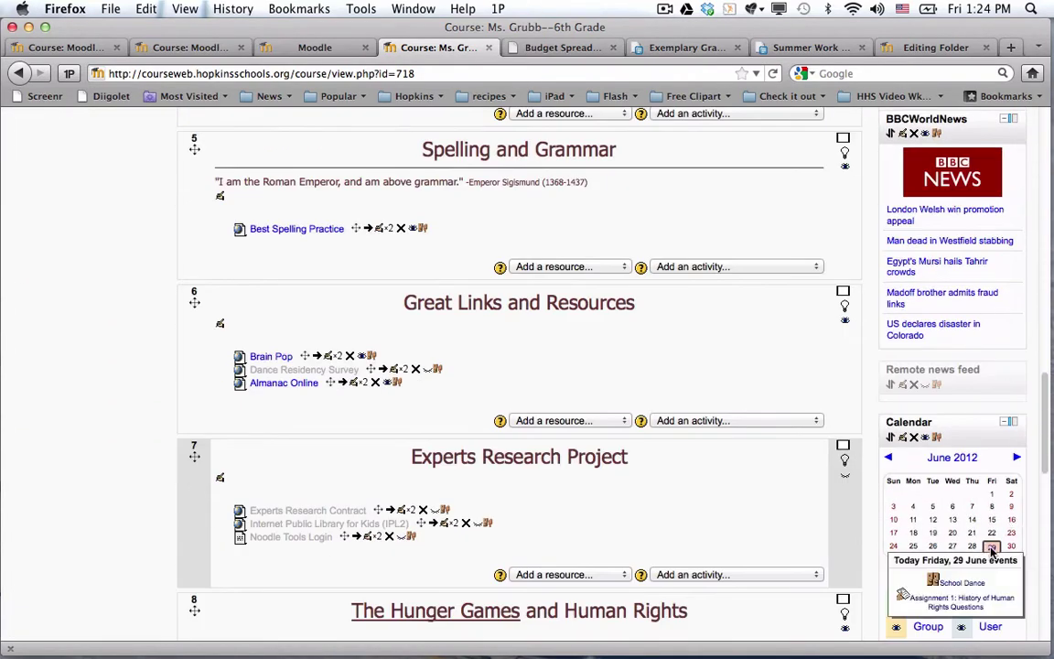
{"action": "left_click", "coordinate": [966, 589]}
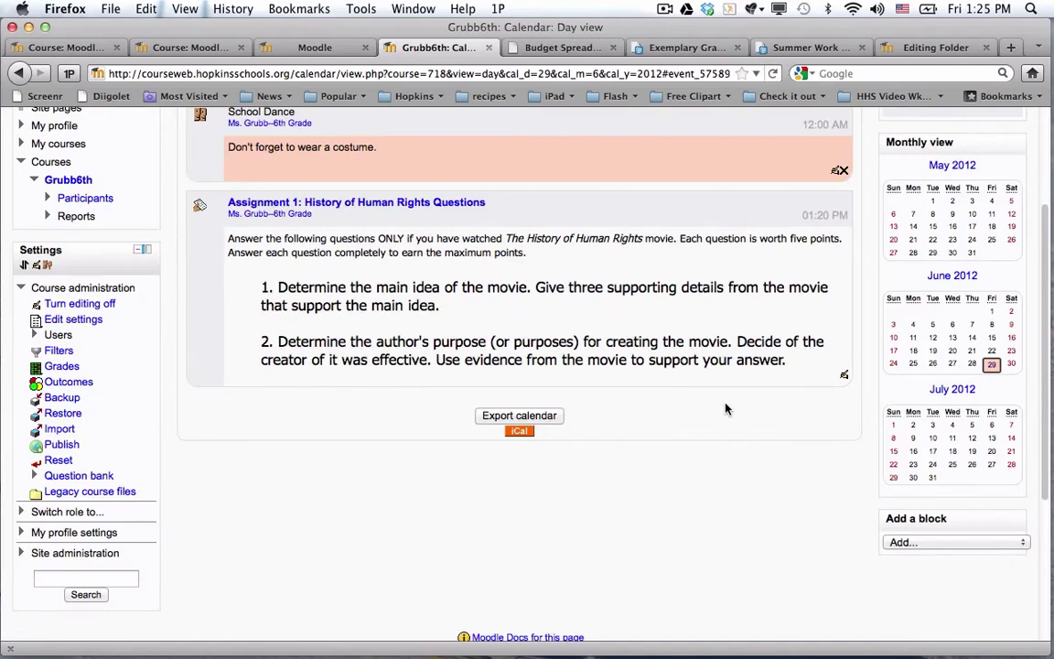
{"action": "scroll", "coordinate": [729, 405], "scroll_direction": "up", "scroll_amount": 2}
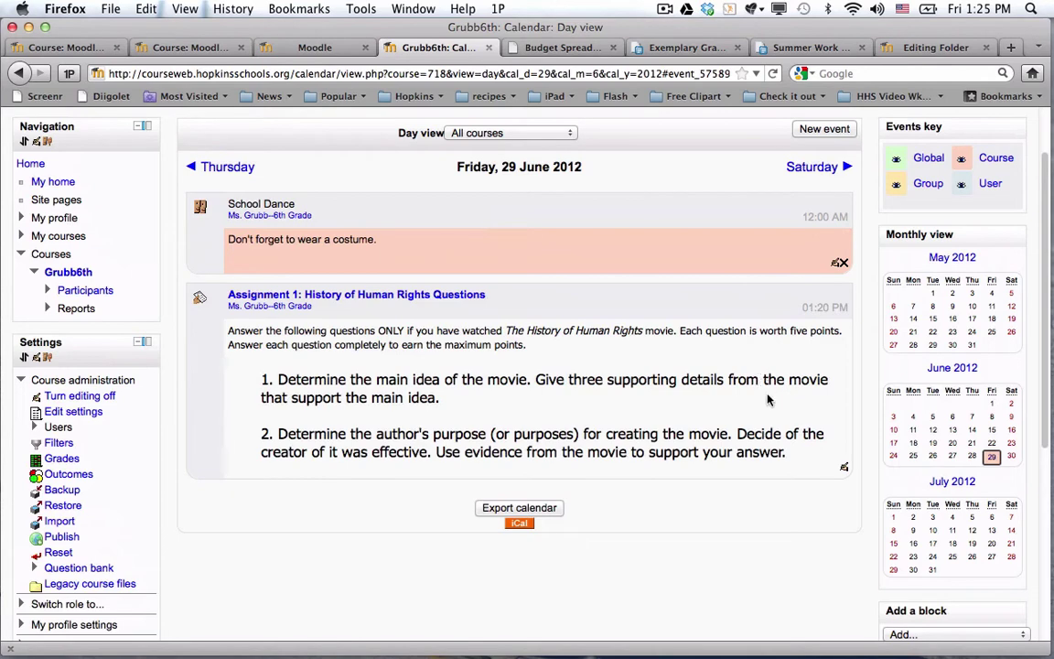
{"action": "scroll", "coordinate": [751, 393], "scroll_direction": "up", "scroll_amount": 1}
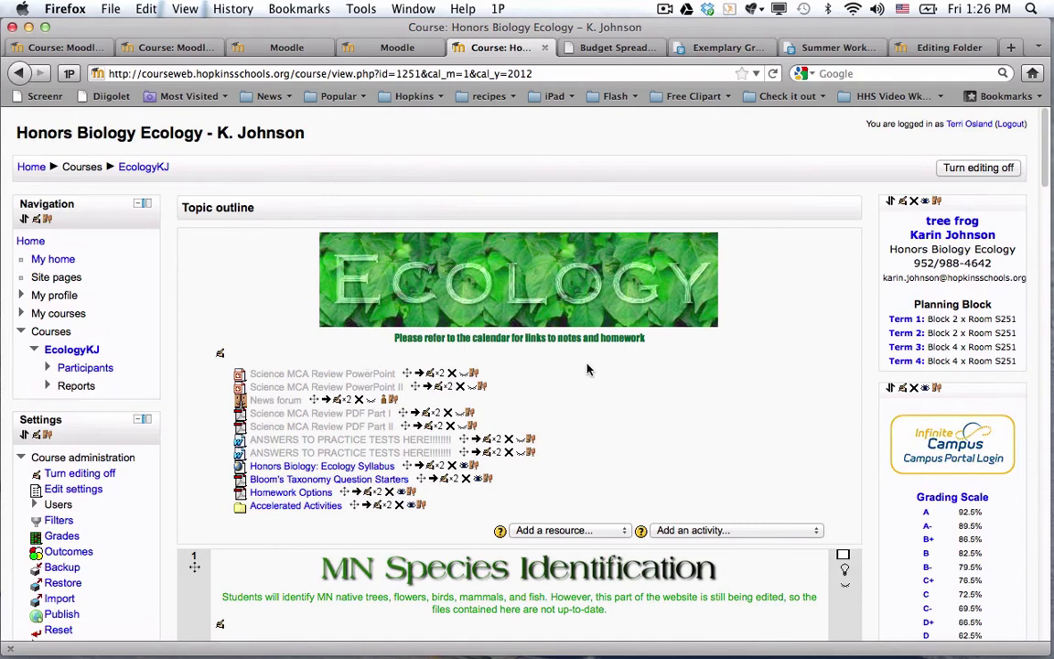
Step: In the Honors Biology Ecology course, find the January 2012 Calendar block and check the events on its marked days
{"action": "scroll", "coordinate": [637, 377], "scroll_direction": "down", "scroll_amount": 2}
{"action": "scroll", "coordinate": [636, 377], "scroll_direction": "down", "scroll_amount": 10}
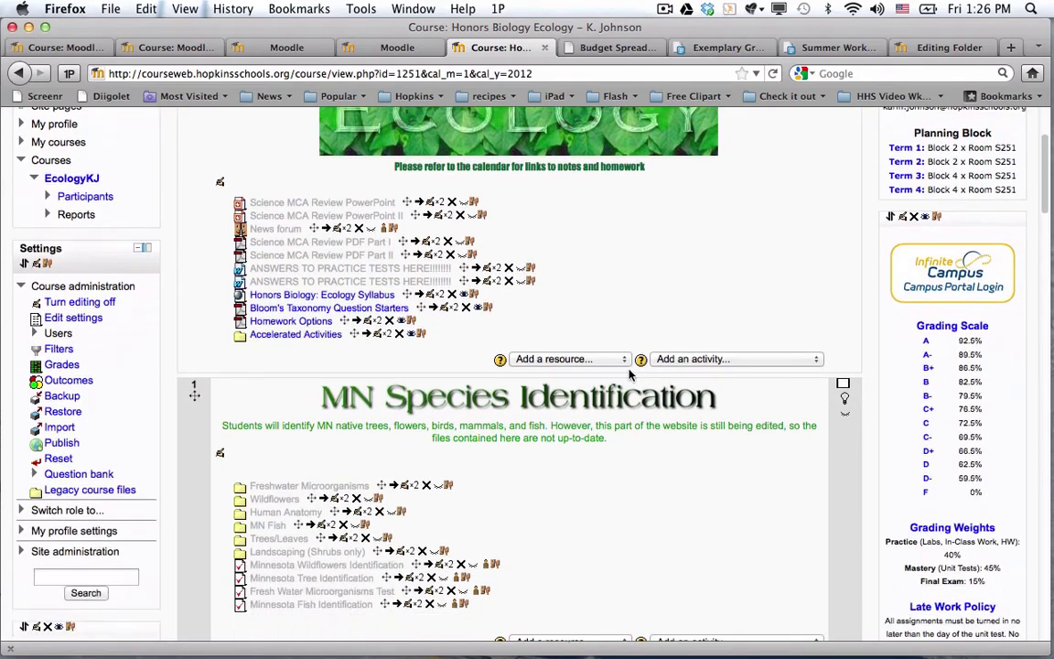
{"action": "scroll", "coordinate": [612, 373], "scroll_direction": "down", "scroll_amount": 8}
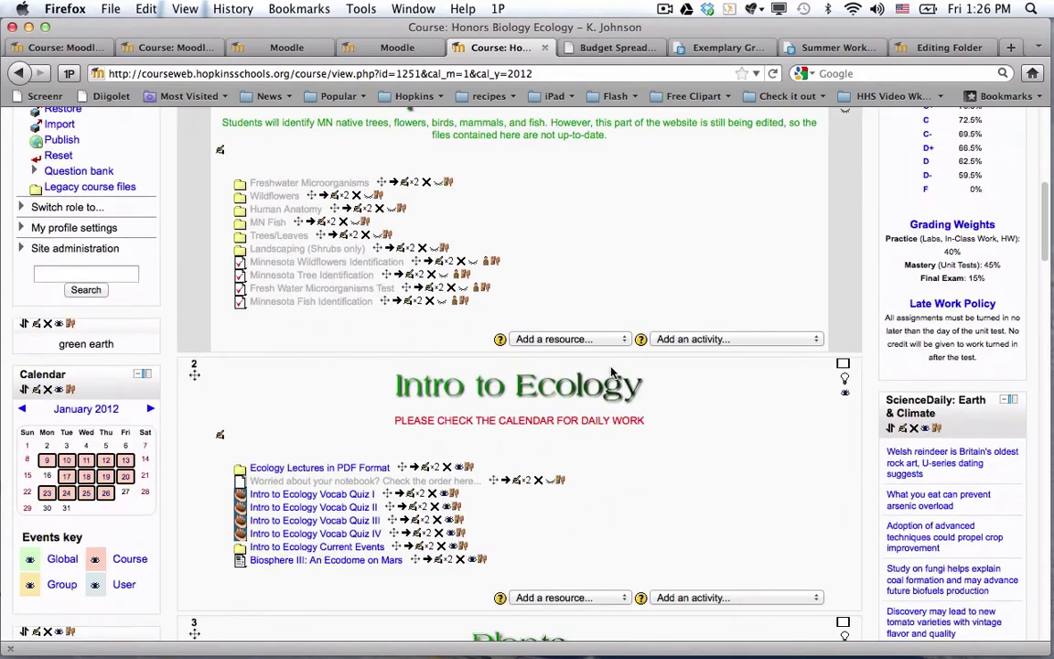
{"action": "scroll", "coordinate": [607, 375], "scroll_direction": "down", "scroll_amount": 1}
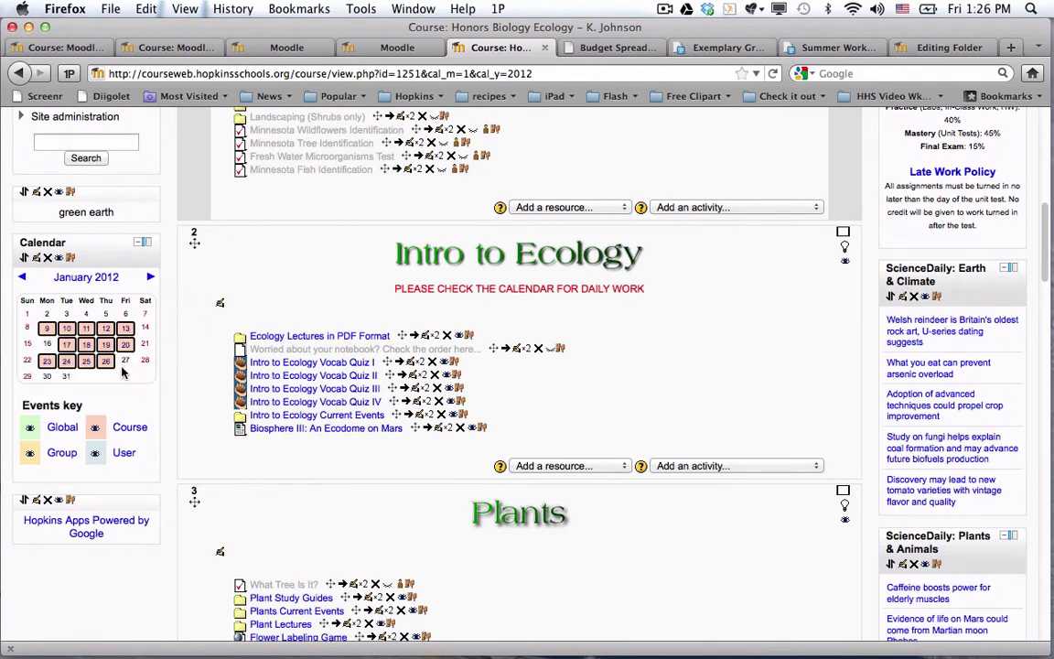
{"action": "mouse_move", "coordinate": [105, 349]}
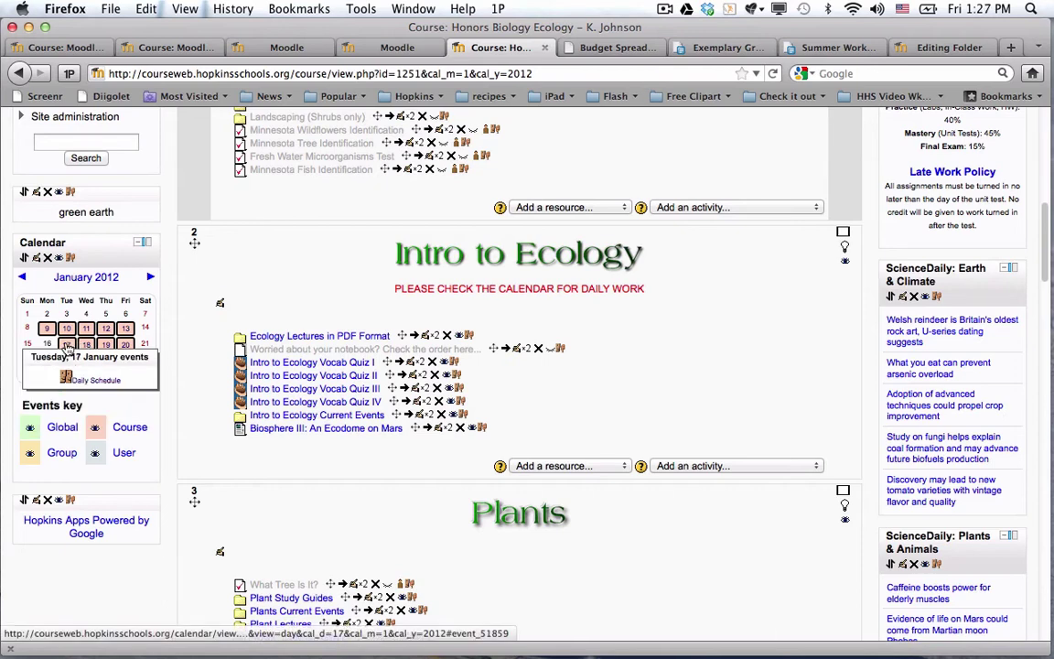
Step: Open the Daily Schedule event of Thursday, 12 January 2012, and review its description and assignment links
{"action": "mouse_move", "coordinate": [127, 332]}
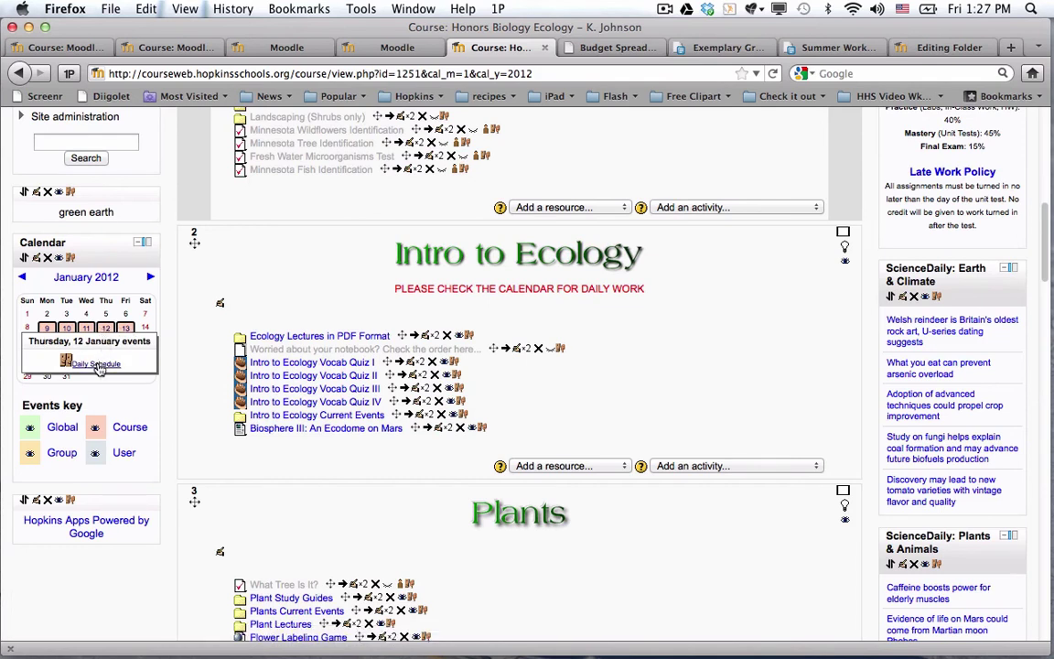
{"action": "left_click", "coordinate": [97, 364]}
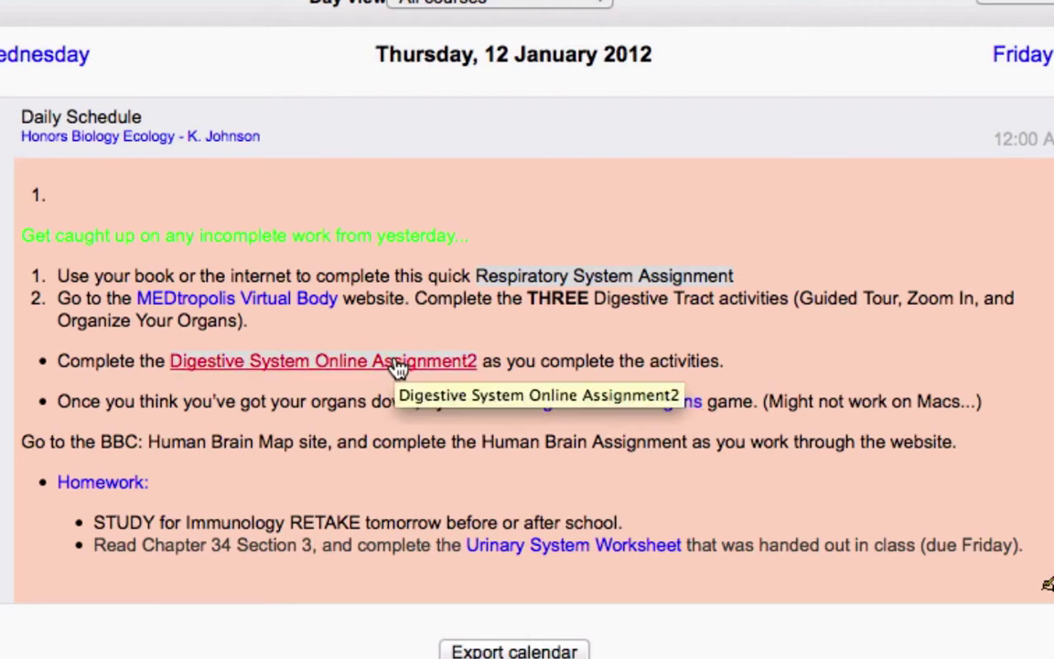
{"action": "left_click", "coordinate": [517, 286]}
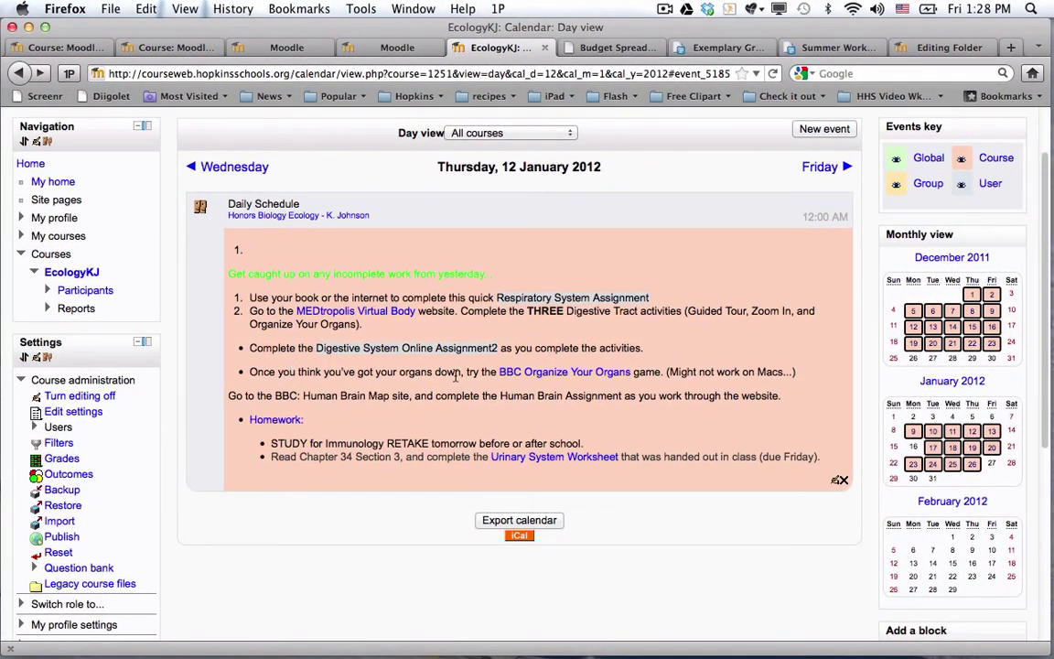
{"action": "scroll", "coordinate": [449, 370], "scroll_direction": "up", "scroll_amount": 3}
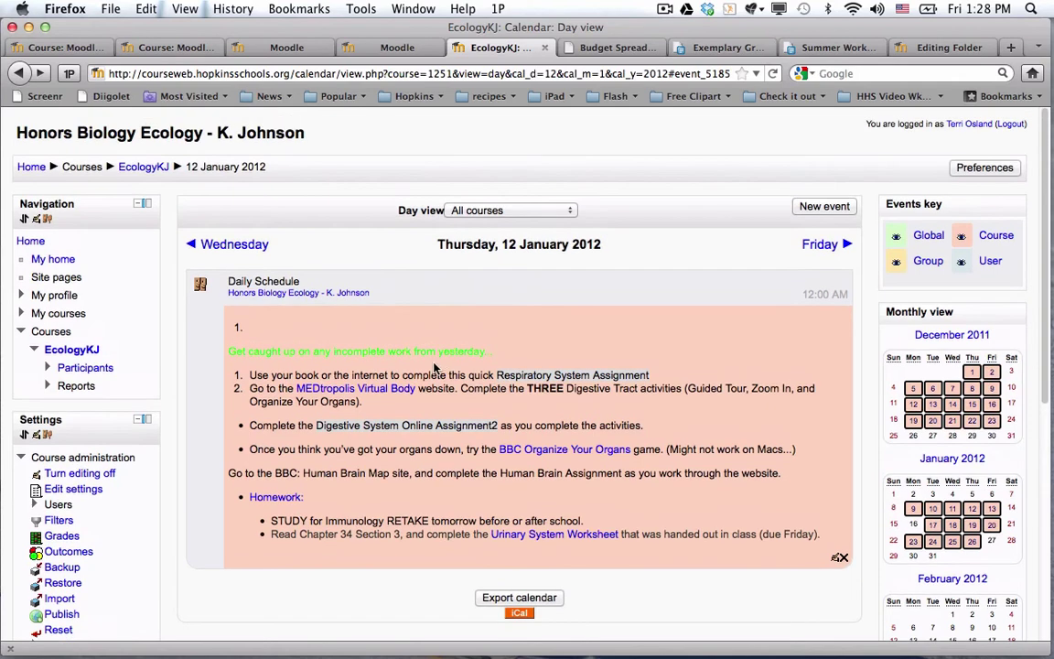